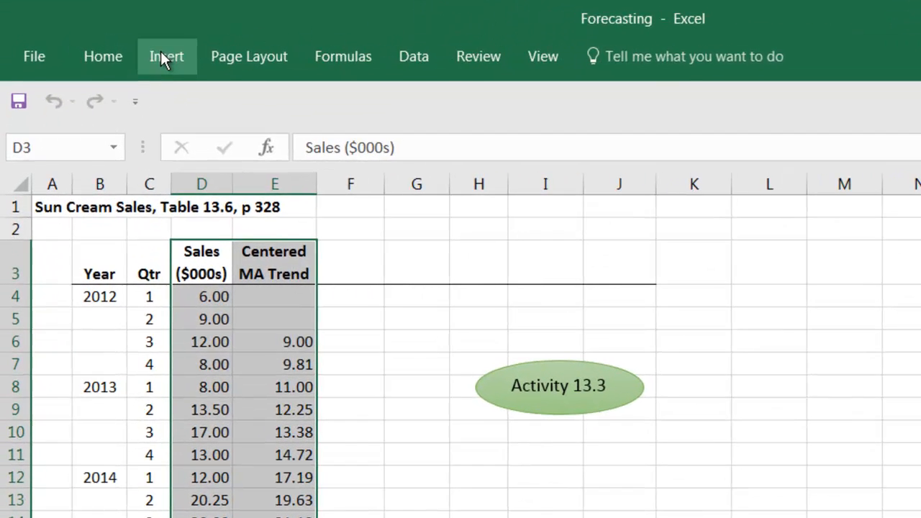
Step: Insert a 2-D line chart with markers from the selected sales and trend columns and move it beside the Activity 13.3 oval
{"action": "left_click", "coordinate": [117, 42]}
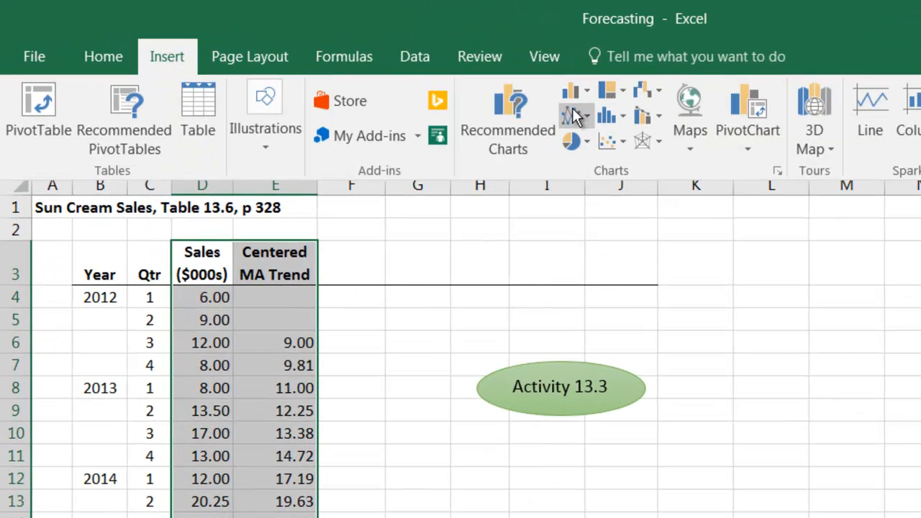
{"action": "left_click", "coordinate": [579, 118]}
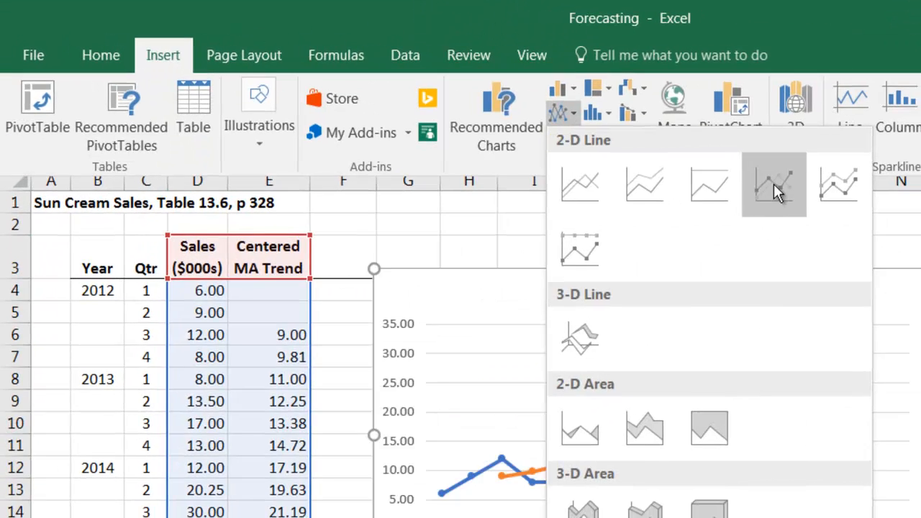
{"action": "left_click", "coordinate": [775, 190]}
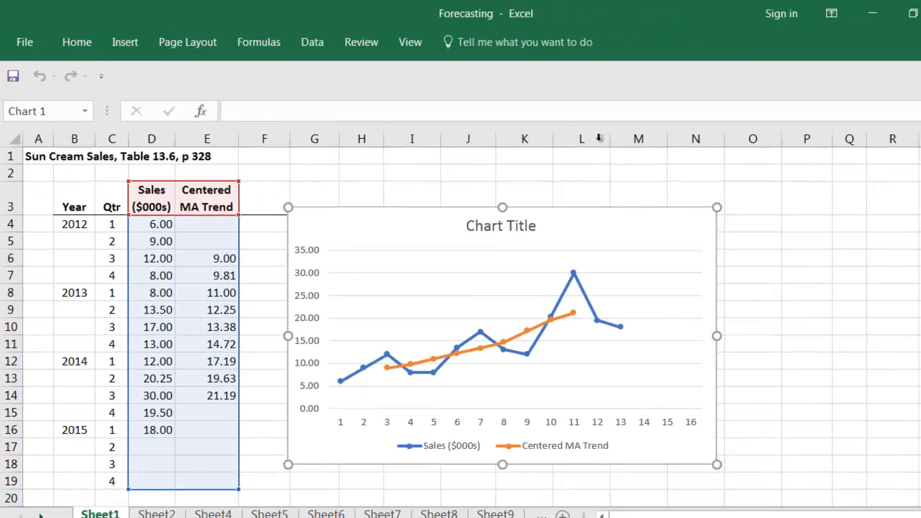
{"action": "left_click_drag", "start_coordinate": [554, 212], "coordinate": [792, 196]}
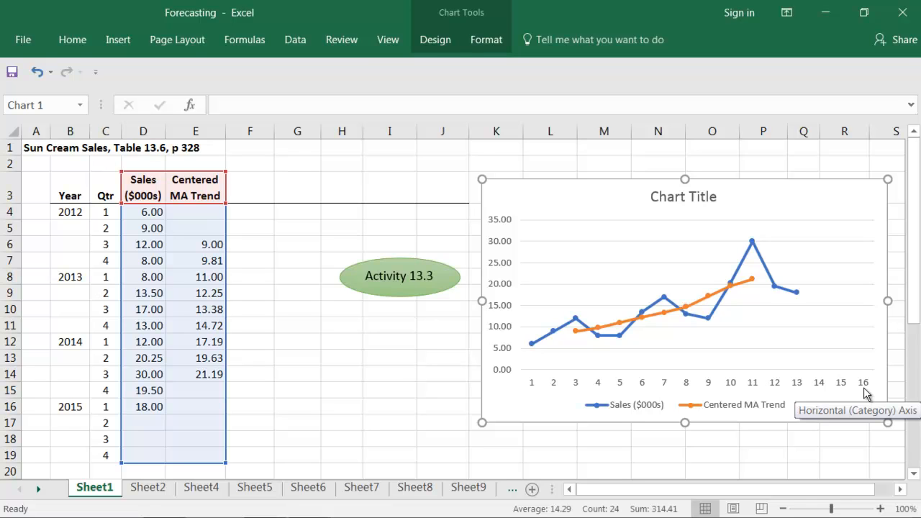
Step: Set the chart's horizontal axis labels to the year and quarter range =Sheet1!$B$4:$C$19
{"action": "right_click", "coordinate": [709, 387]}
{"action": "left_click", "coordinate": [709, 387]}
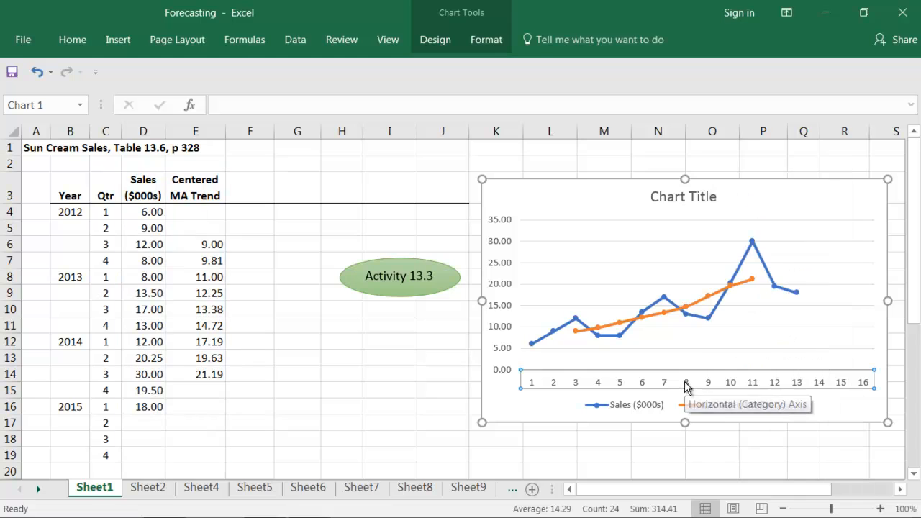
{"action": "right_click", "coordinate": [686, 386]}
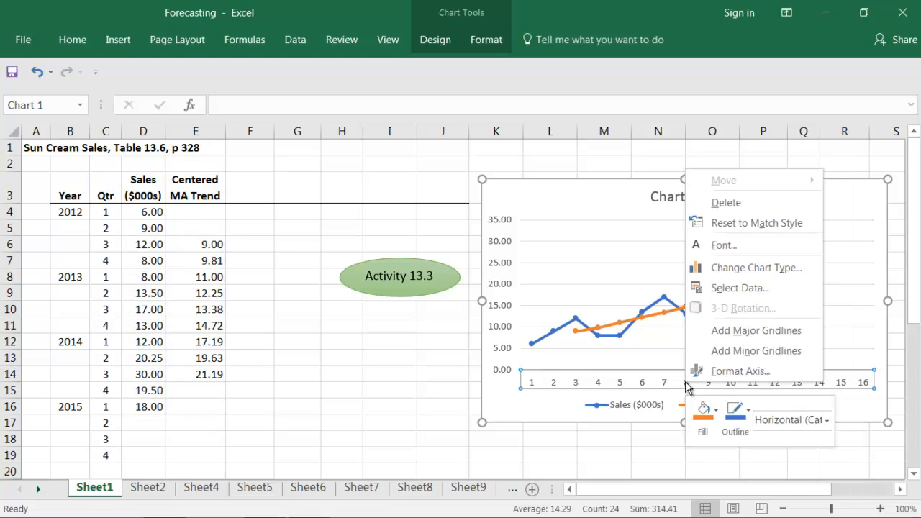
{"action": "left_click", "coordinate": [738, 288]}
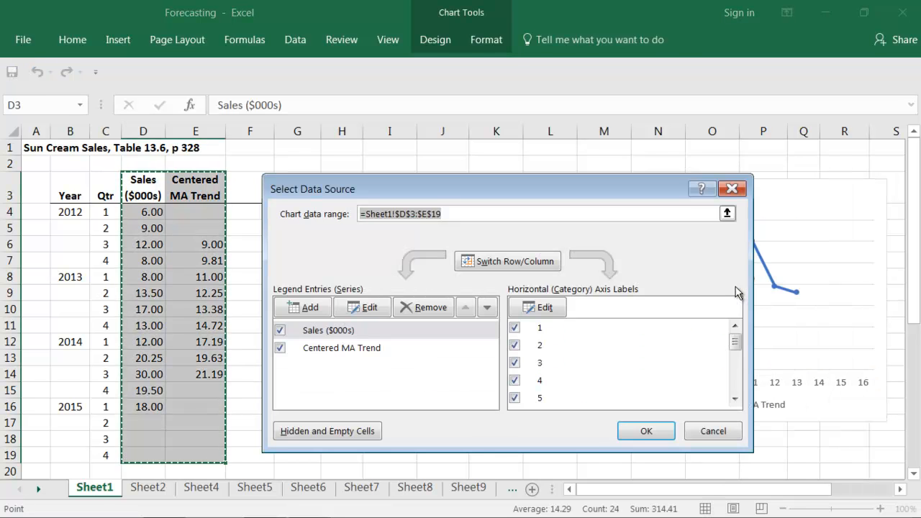
{"action": "left_click", "coordinate": [540, 310]}
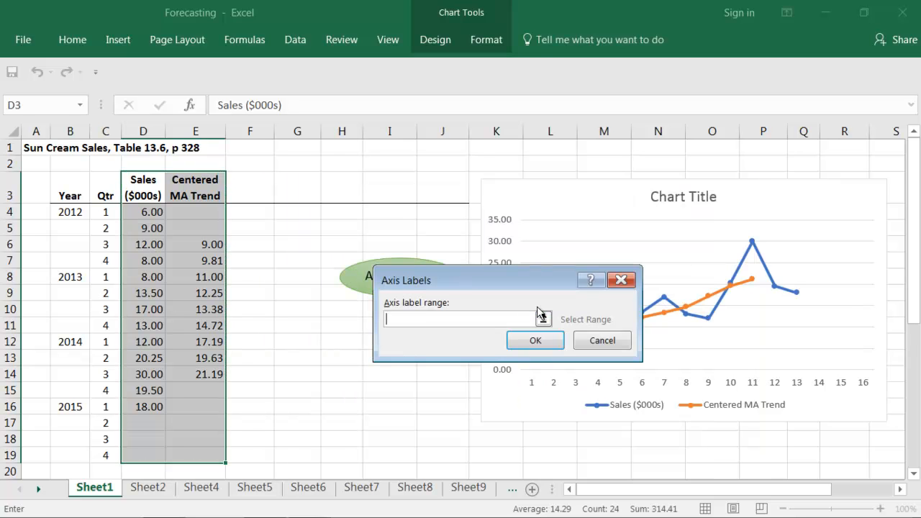
{"action": "left_click_drag", "start_coordinate": [67, 213], "coordinate": [105, 458]}
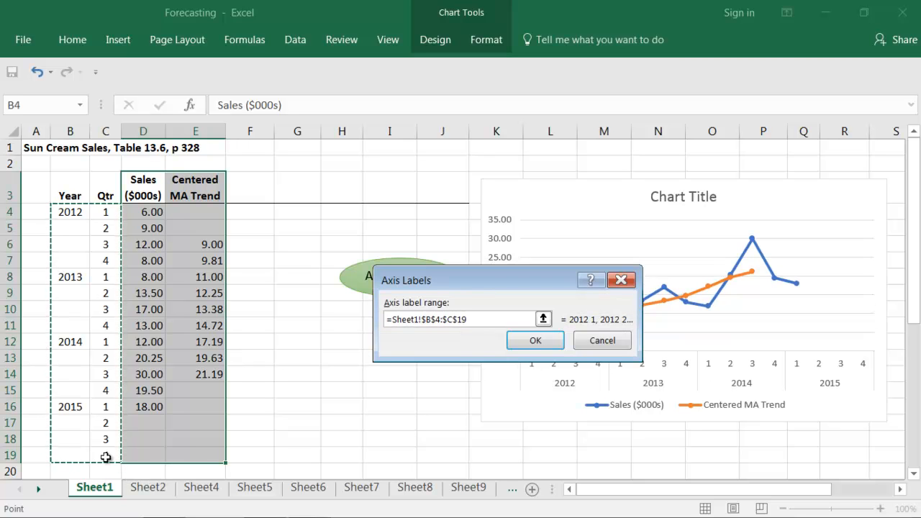
{"action": "left_click", "coordinate": [535, 342]}
{"action": "left_click", "coordinate": [645, 431]}
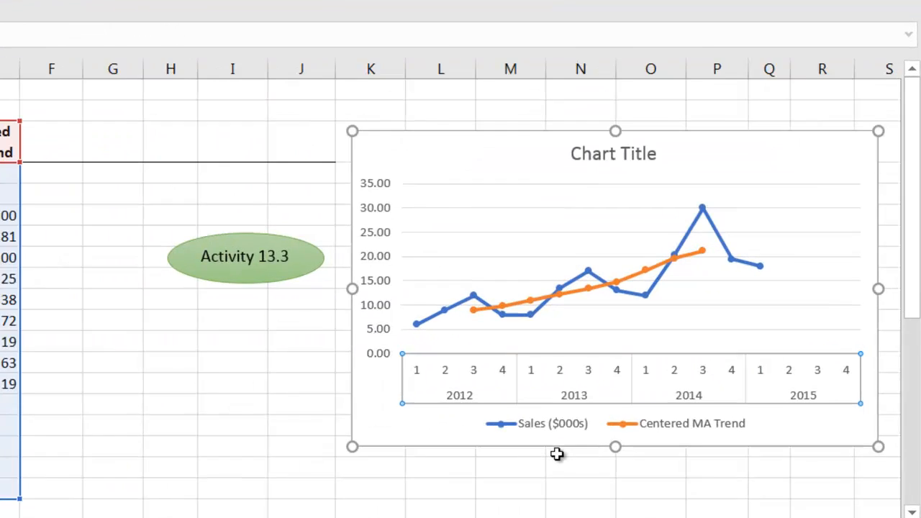
{"action": "key", "text": "Escape"}
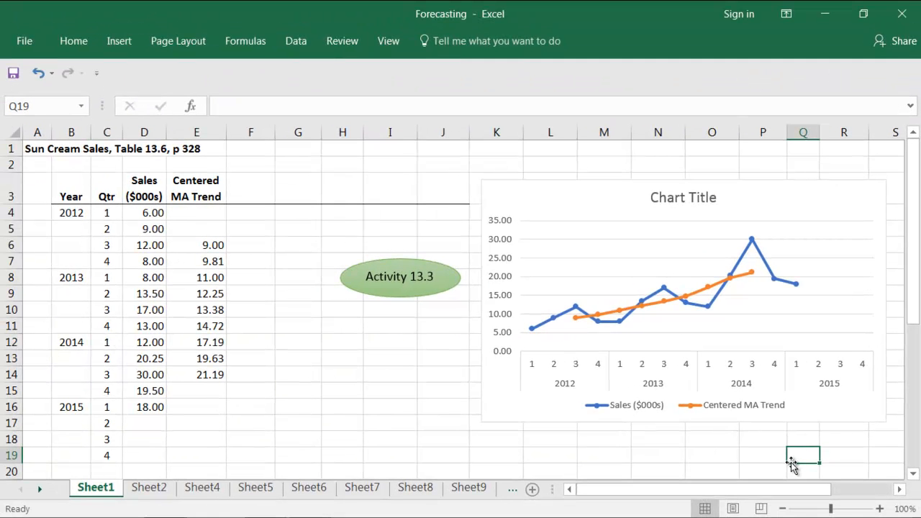
Step: On Sheet2, calculate the seasonal factor in F6 with =100*D6/E6 and fill the formula down to F14
{"action": "left_click", "coordinate": [149, 489]}
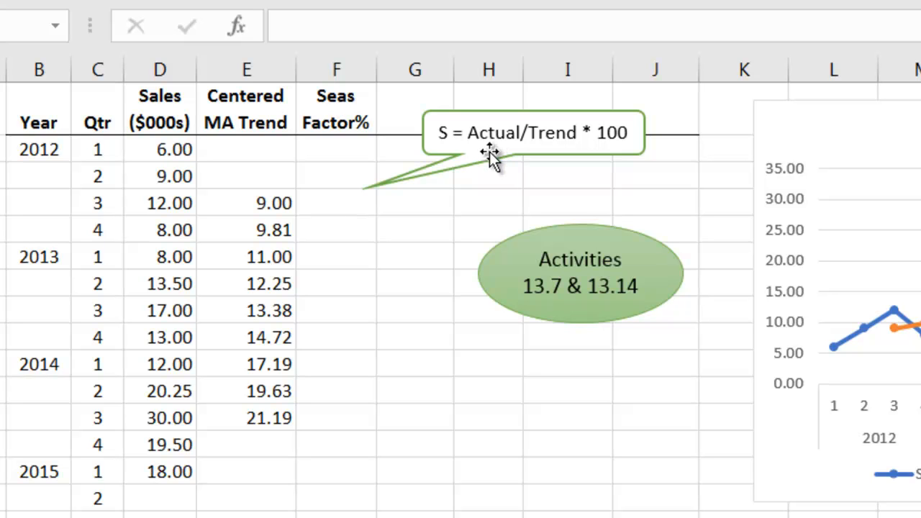
{"action": "left_click", "coordinate": [338, 203]}
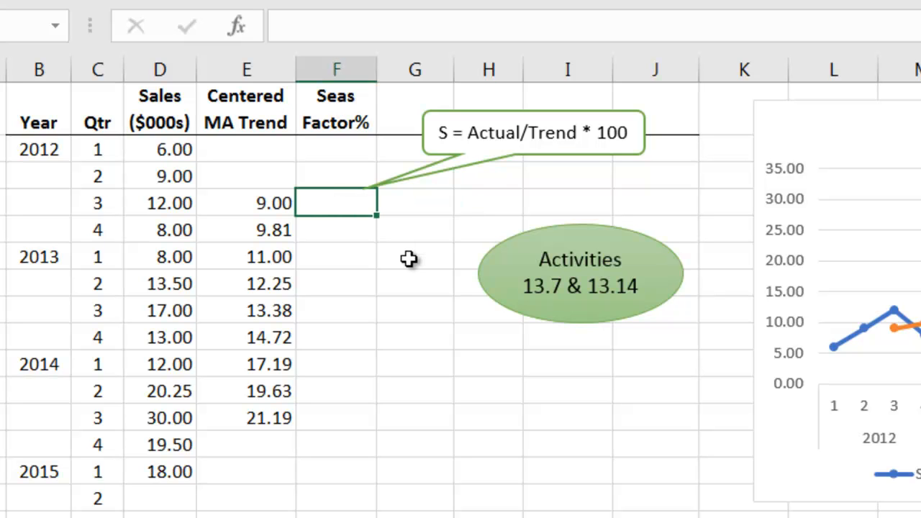
{"action": "type", "text": "=100"}
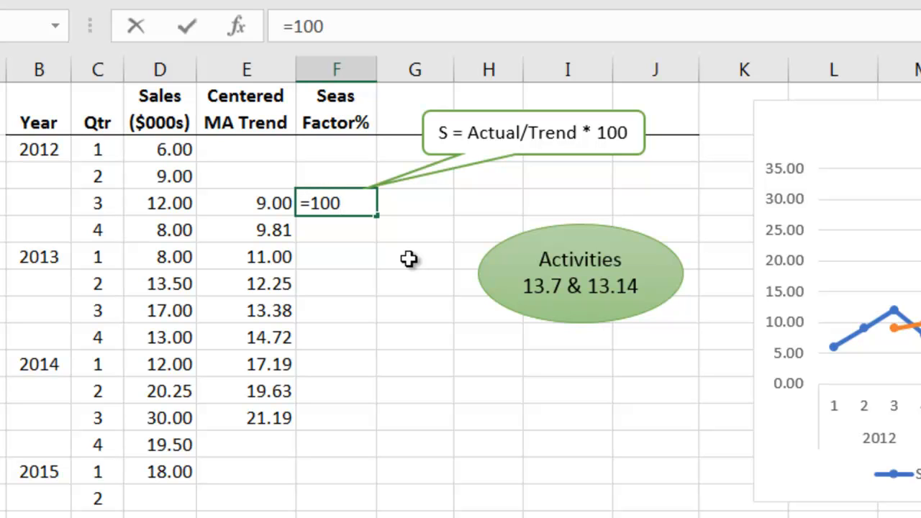
{"action": "type", "text": "*d6"}
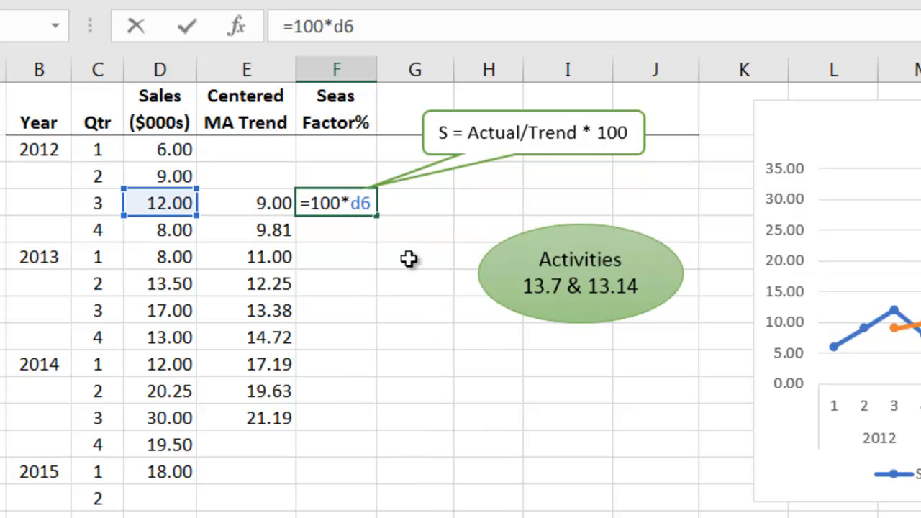
{"action": "type", "text": "/e"}
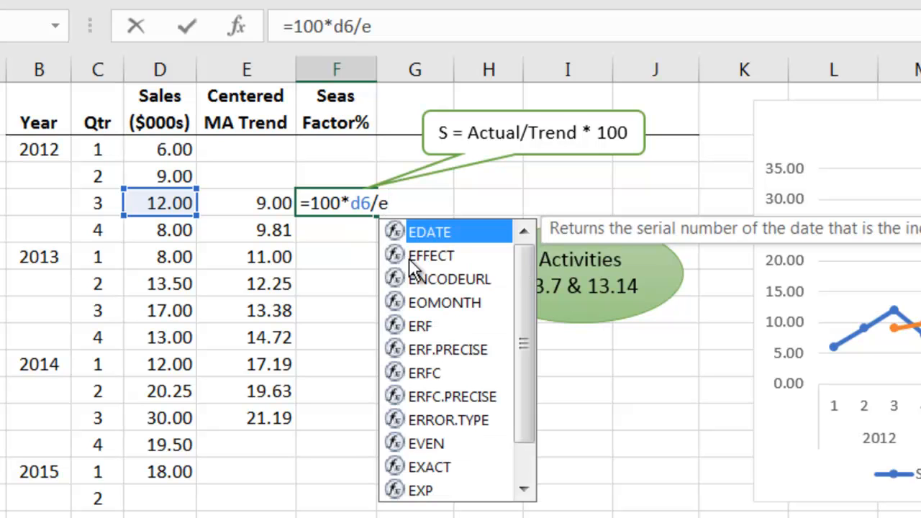
{"action": "type", "text": "6"}
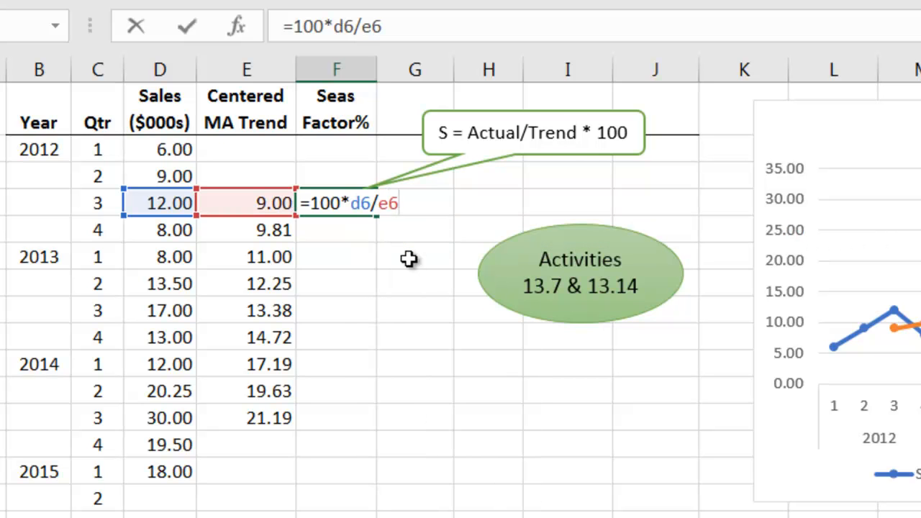
{"action": "key", "text": "Return"}
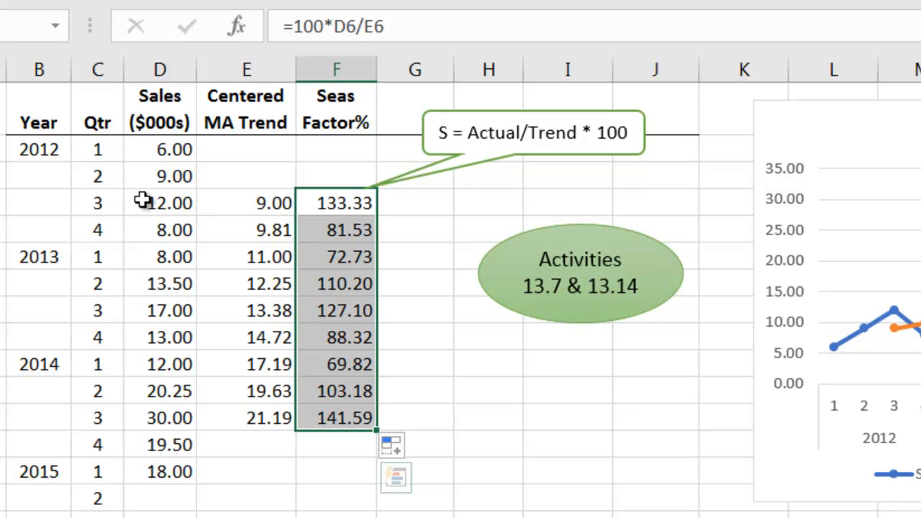
{"action": "left_click", "coordinate": [389, 205]}
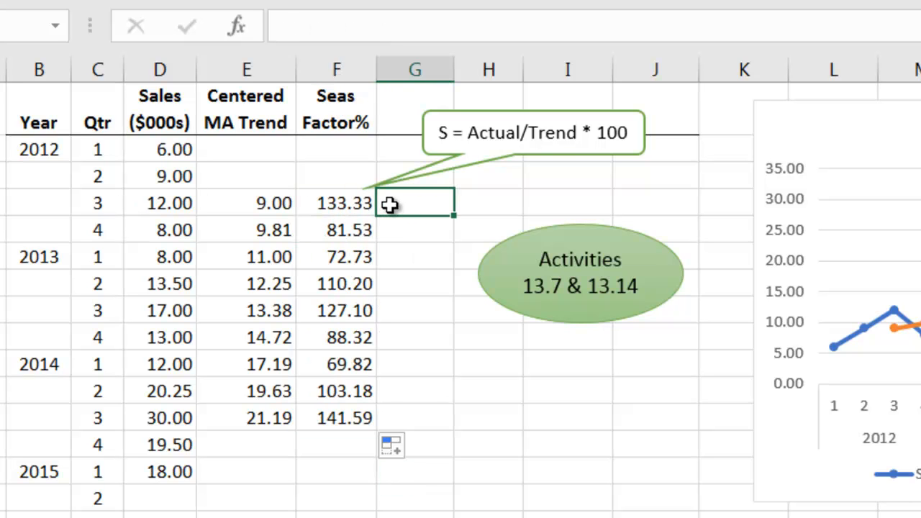
{"action": "left_click", "coordinate": [396, 310]}
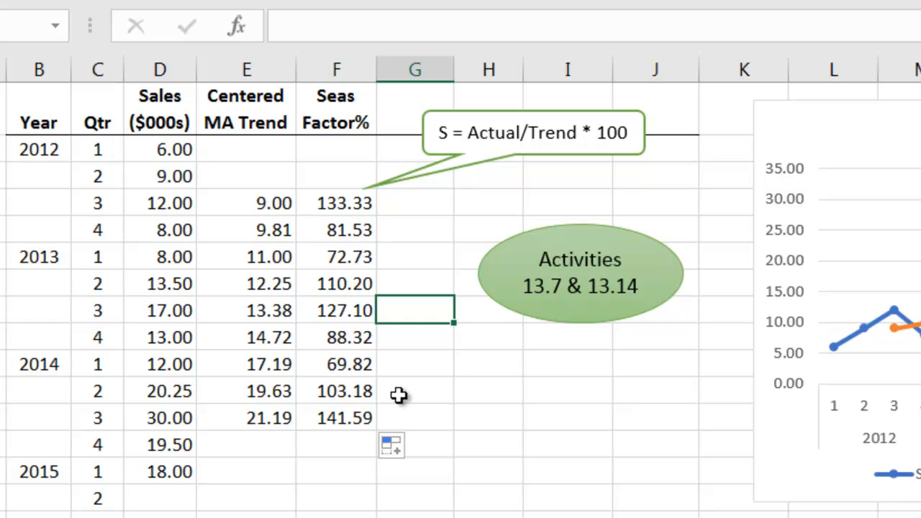
{"action": "left_click", "coordinate": [398, 418]}
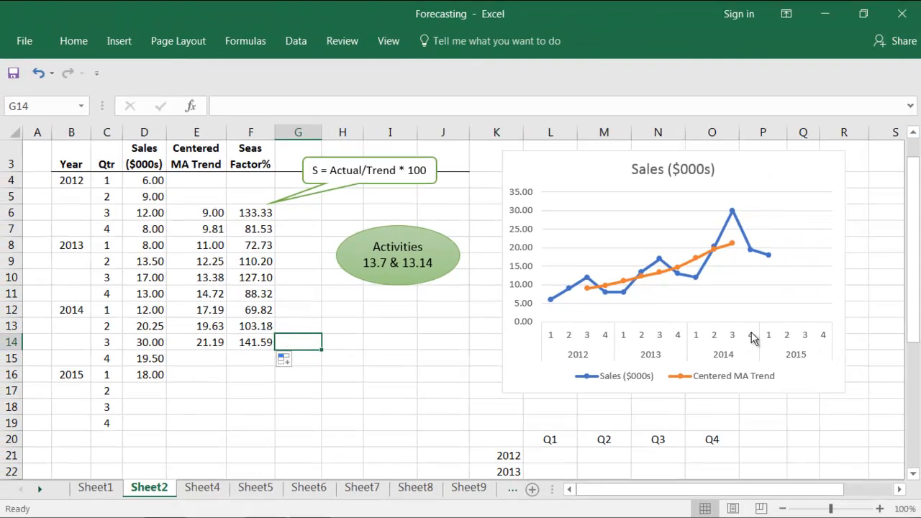
Step: Enter the 2012 seasonal factors in the quarterly table below the chart: 133.33 for Q3 and 81.53 for Q4
{"action": "left_click_drag", "start_coordinate": [911, 262], "coordinate": [911, 290]}
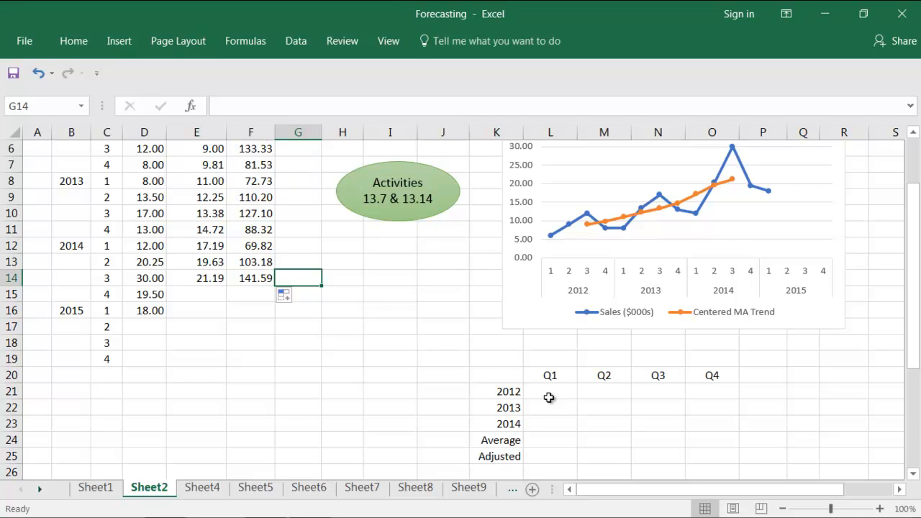
{"action": "left_click", "coordinate": [659, 390]}
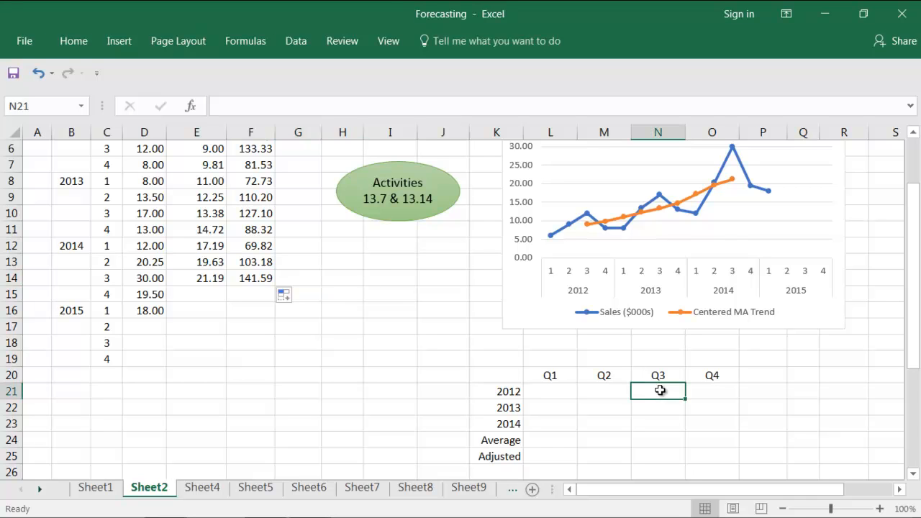
{"action": "type", "text": "133."}
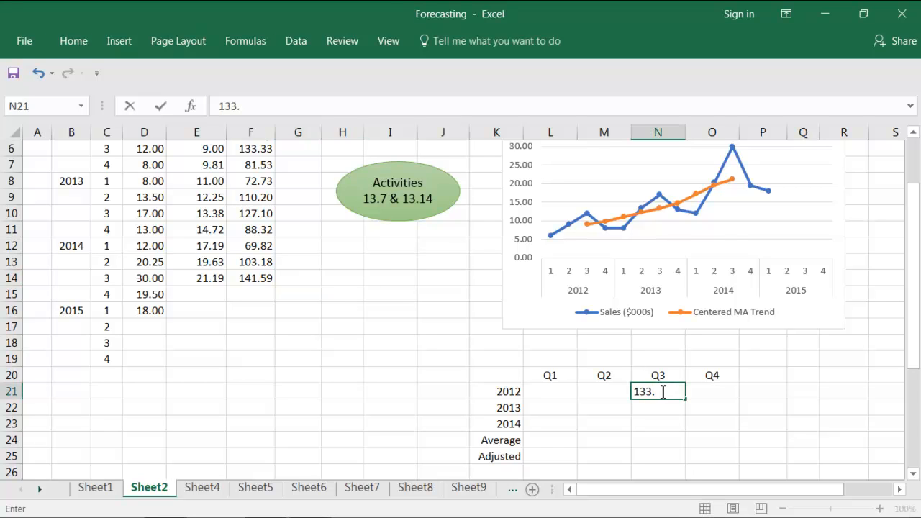
{"action": "type", "text": "33"}
{"action": "key", "text": "Tab"}
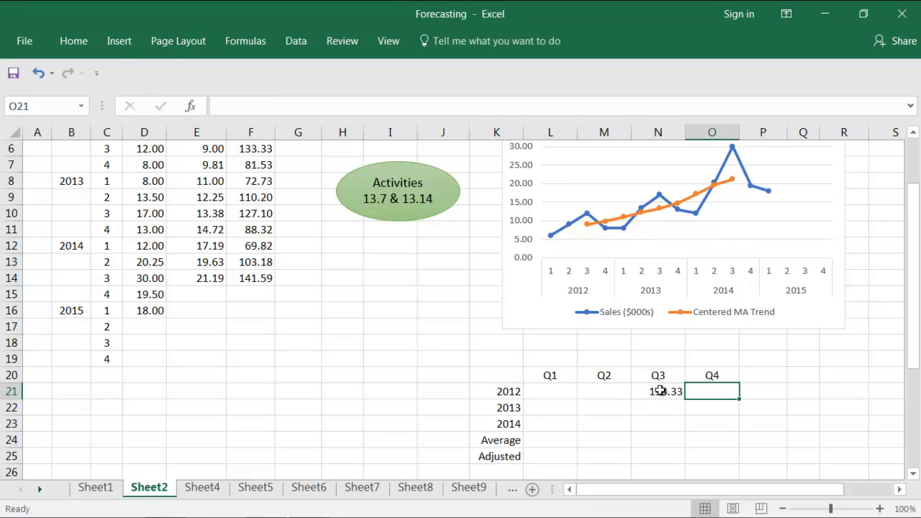
{"action": "type", "text": "81.53"}
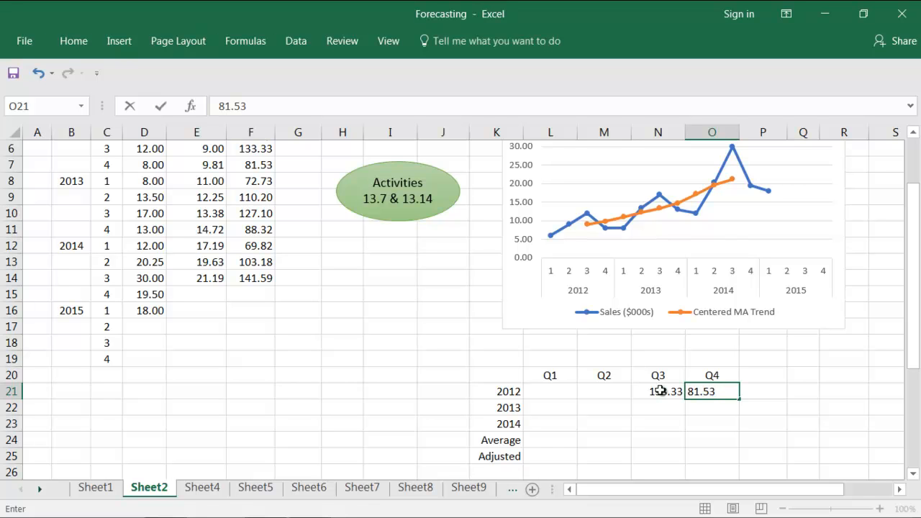
{"action": "key", "text": "Return"}
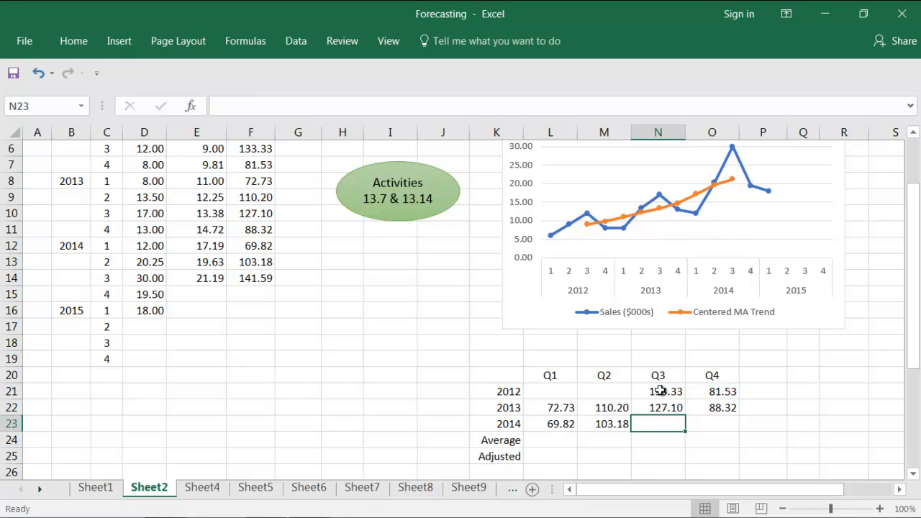
Step: Enter 141.59 as the 2014 Q3 seasonal factor in the quarterly table
{"action": "type", "text": "141.5"}
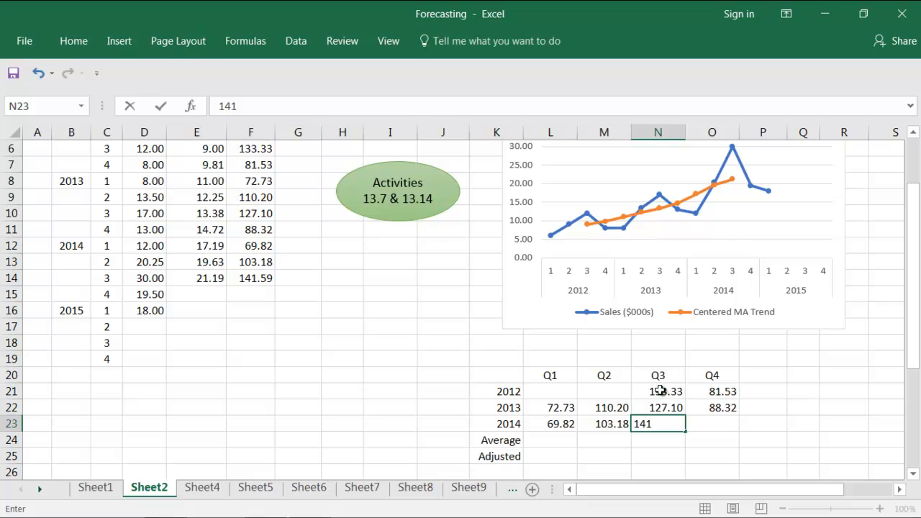
{"action": "type", "text": "9"}
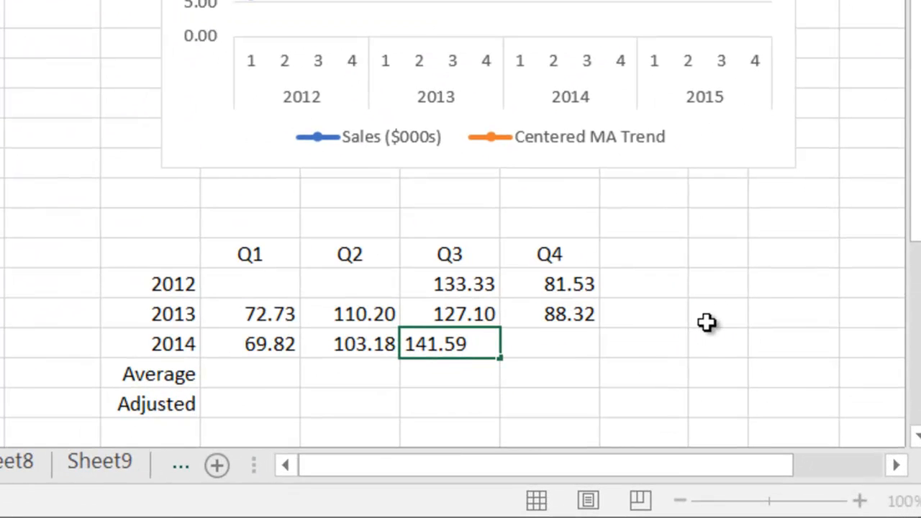
{"action": "left_click", "coordinate": [791, 379]}
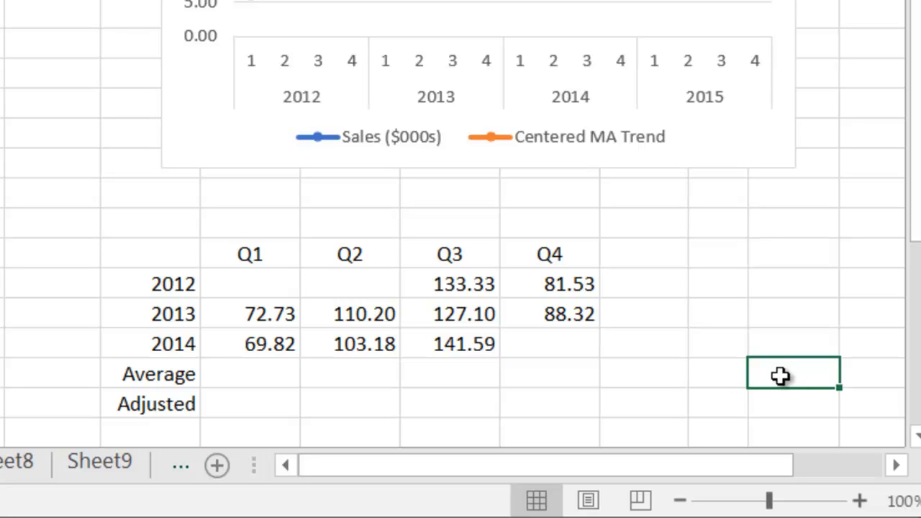
Step: Calculate the Q1 average seasonal factor in the Average row with =average(l22:l23)
{"action": "left_click", "coordinate": [271, 375]}
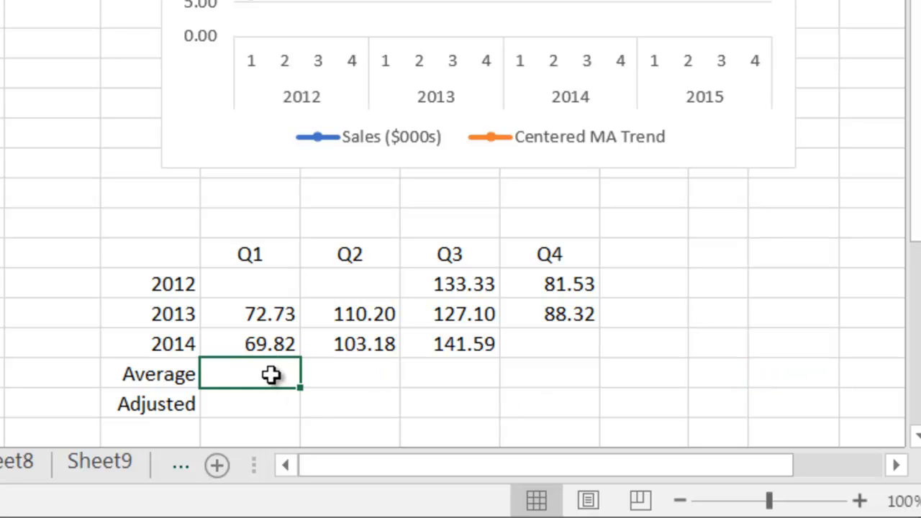
{"action": "type", "text": "=average(l"}
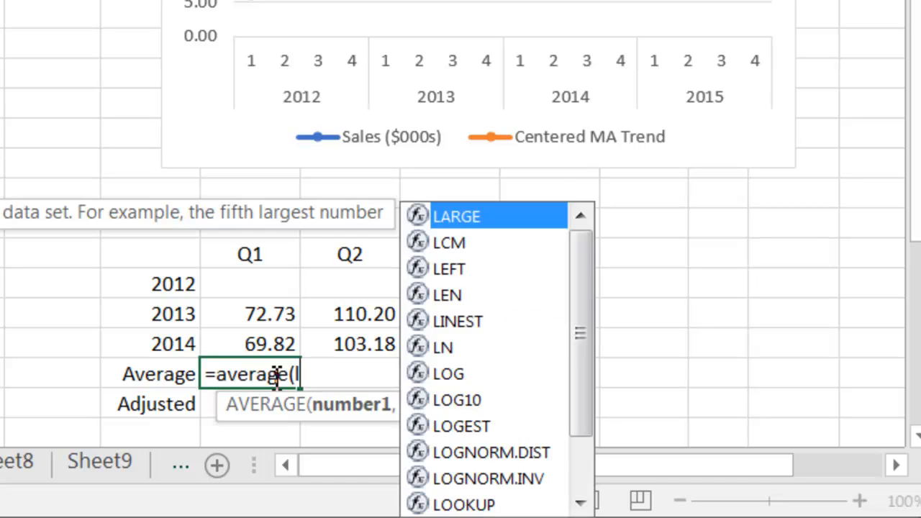
{"action": "type", "text": "22:"}
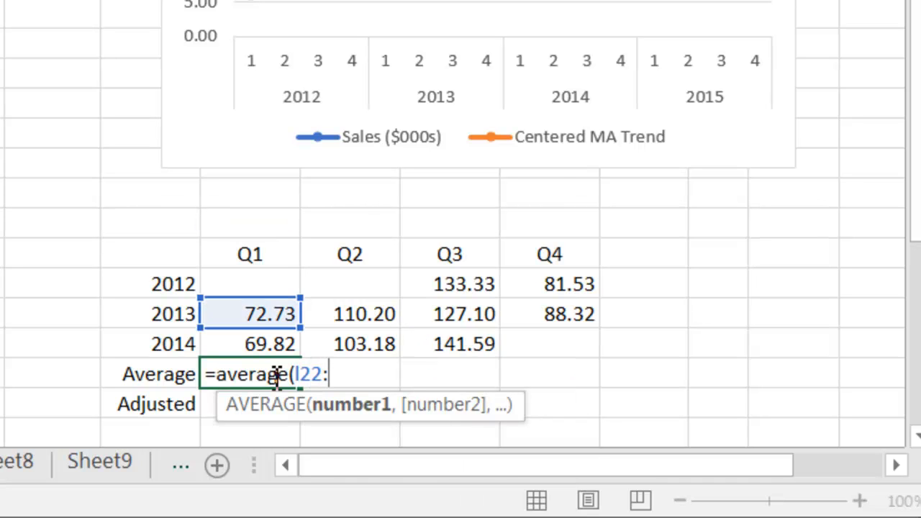
{"action": "type", "text": "l23)"}
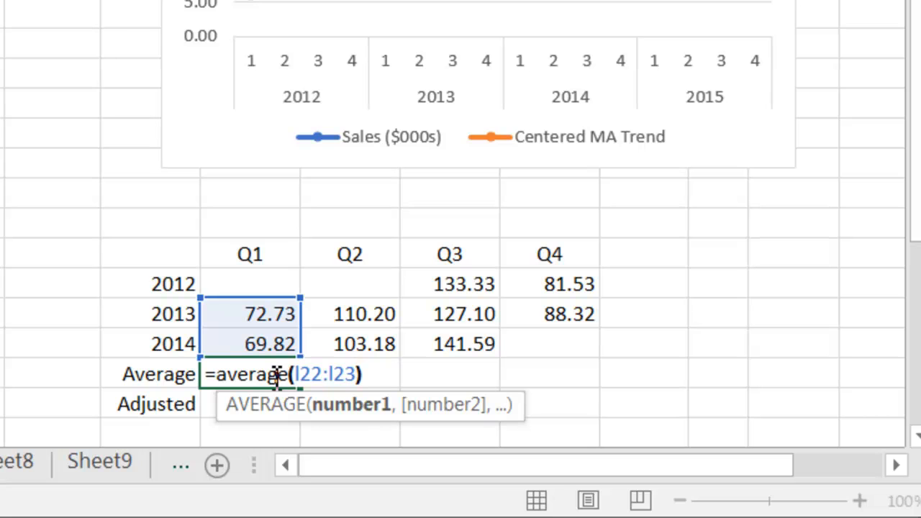
{"action": "key", "text": "Return"}
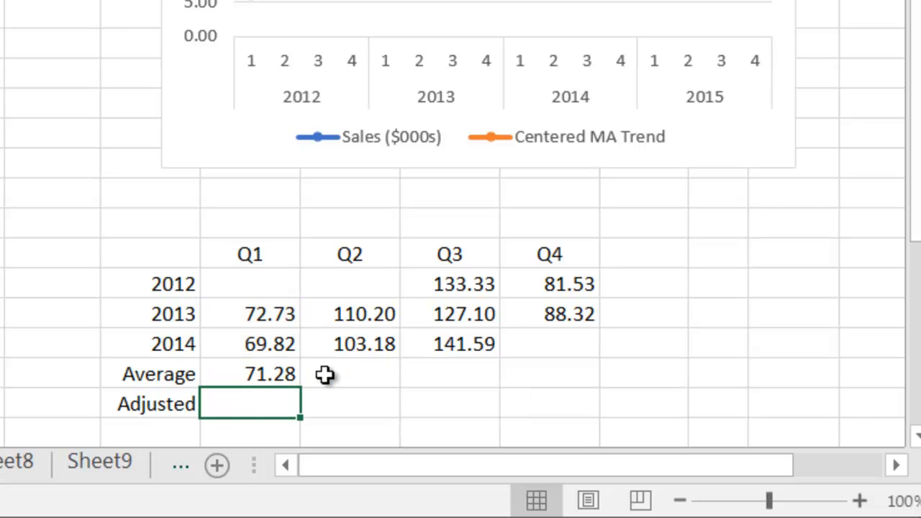
Step: Fill in the Average row for Q2, Q3 and Q4 by averaging each quarter's factors, using =average(o21:o23) for Q4
{"action": "left_click", "coordinate": [347, 374]}
{"action": "type", "text": "=average("}
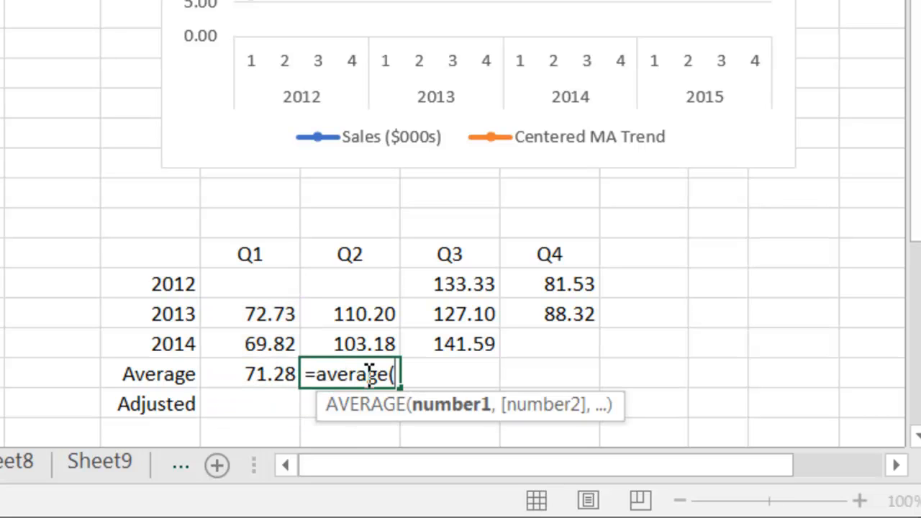
{"action": "type", "text": "m22:m2"}
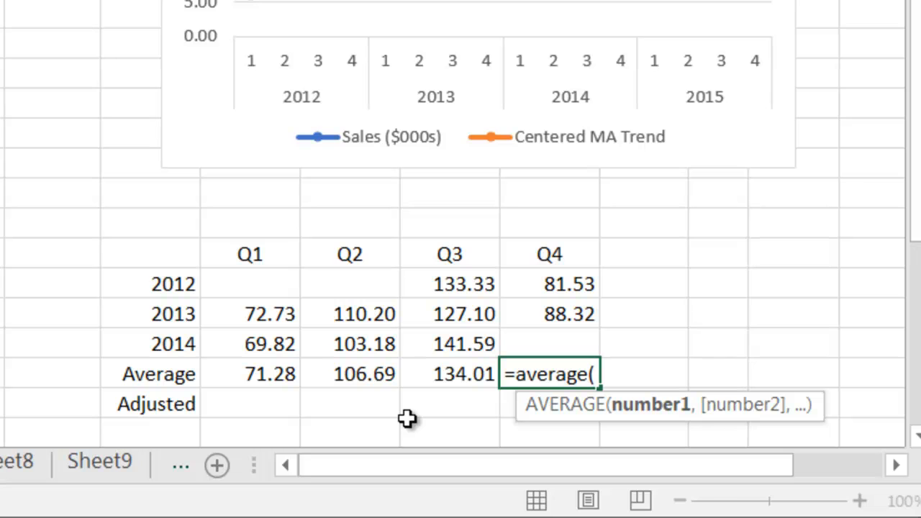
{"action": "type", "text": "o21"}
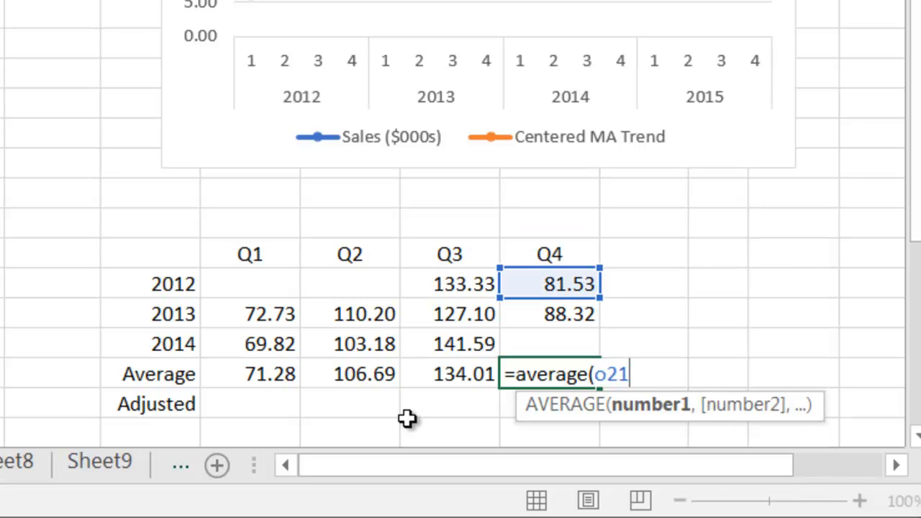
{"action": "type", "text": ":o23)"}
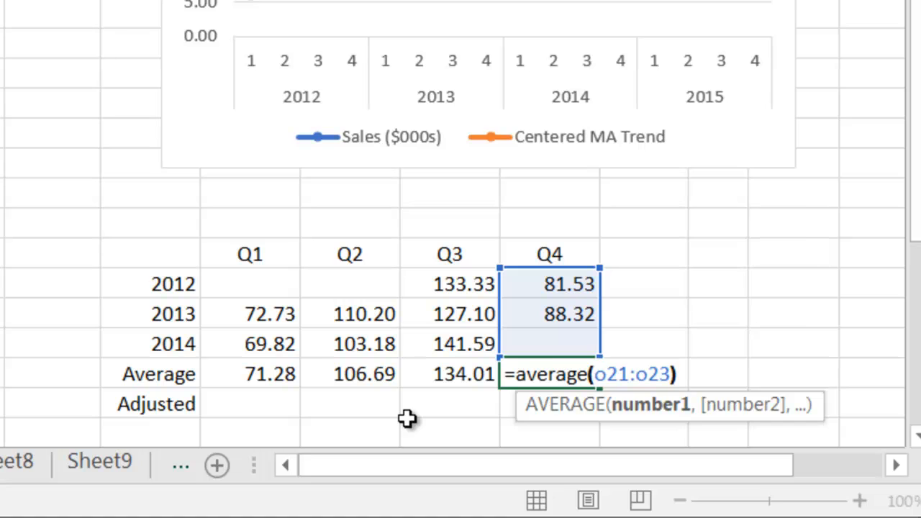
{"action": "key", "text": "Return"}
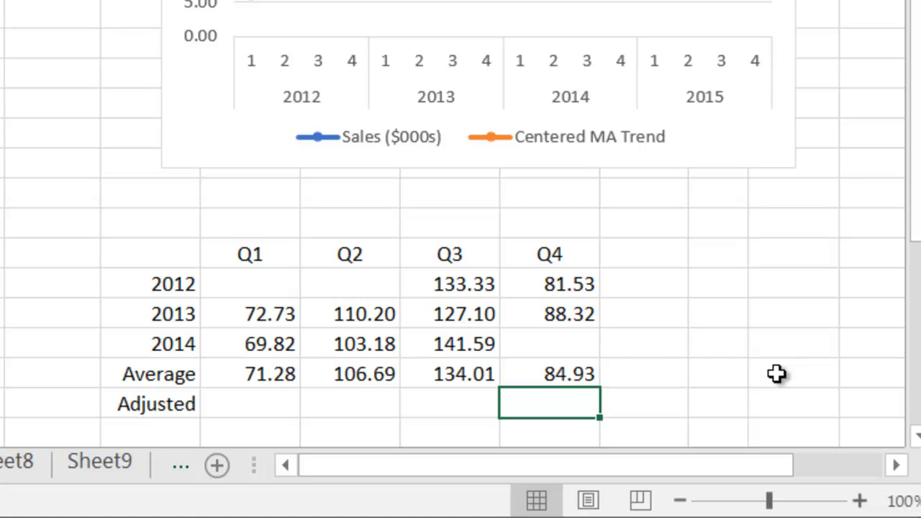
Step: Total the four quarterly averages in P24 with =sum(l24:o24) and label the total "sum" in the adjacent cell
{"action": "left_click", "coordinate": [653, 371]}
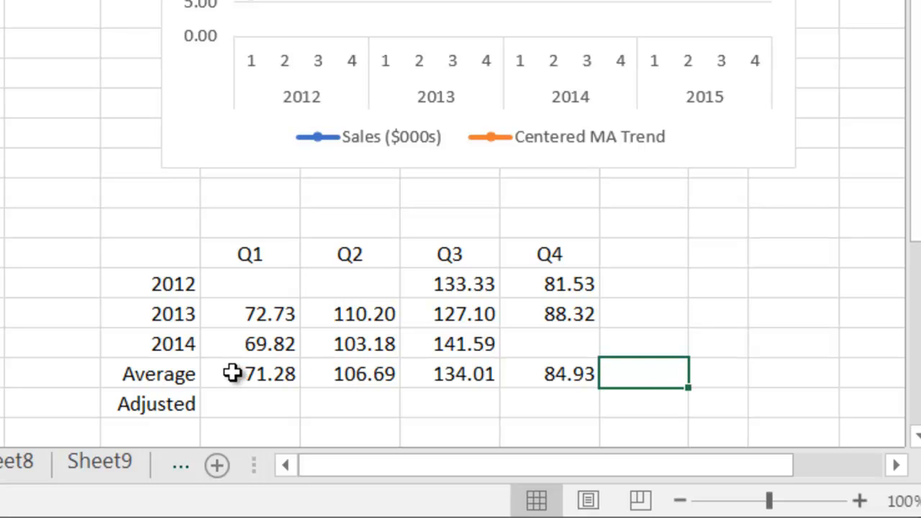
{"action": "double_click", "coordinate": [651, 372]}
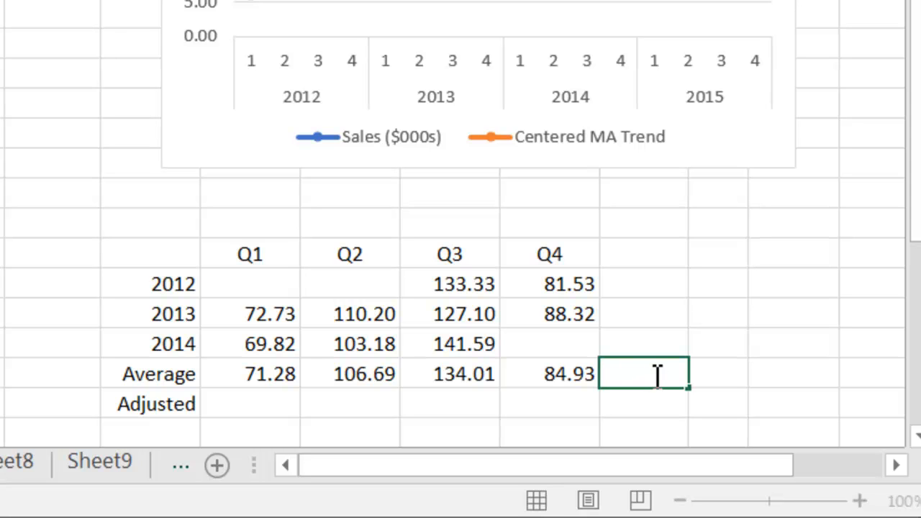
{"action": "type", "text": "=sum("}
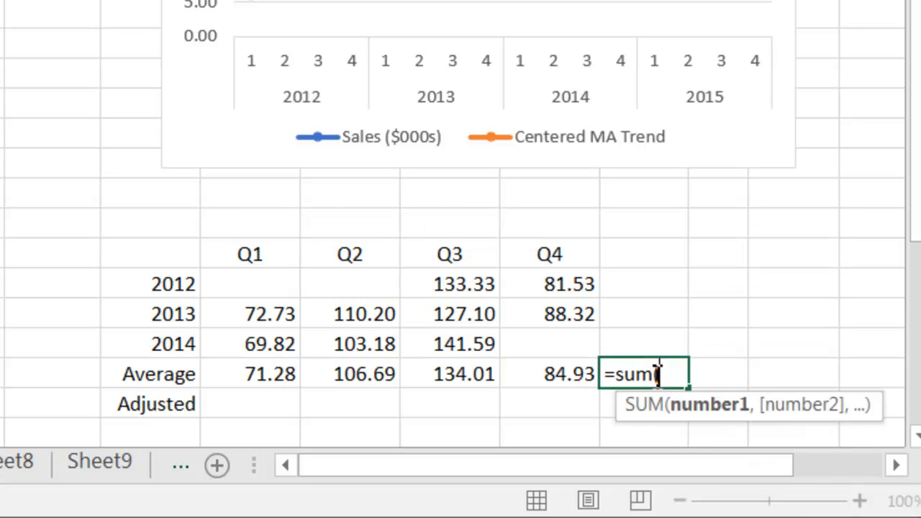
{"action": "type", "text": "l24:o24)"}
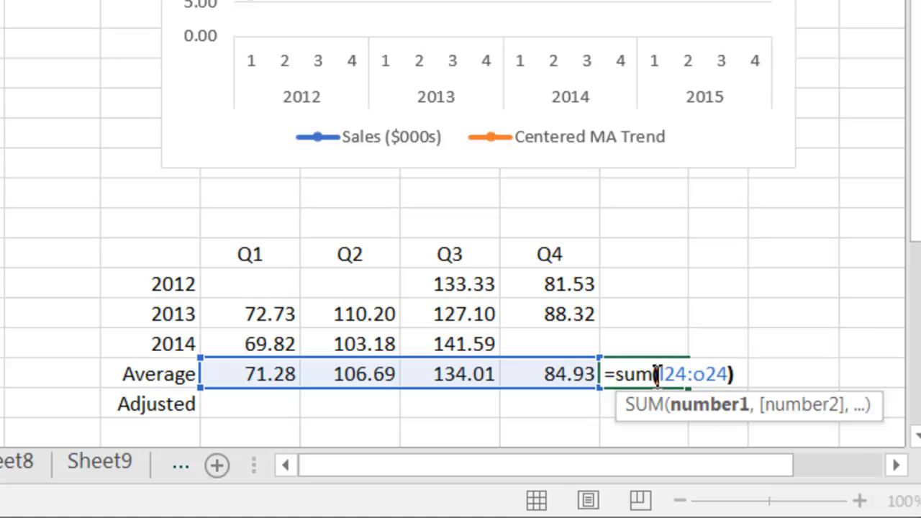
{"action": "key", "text": "Return"}
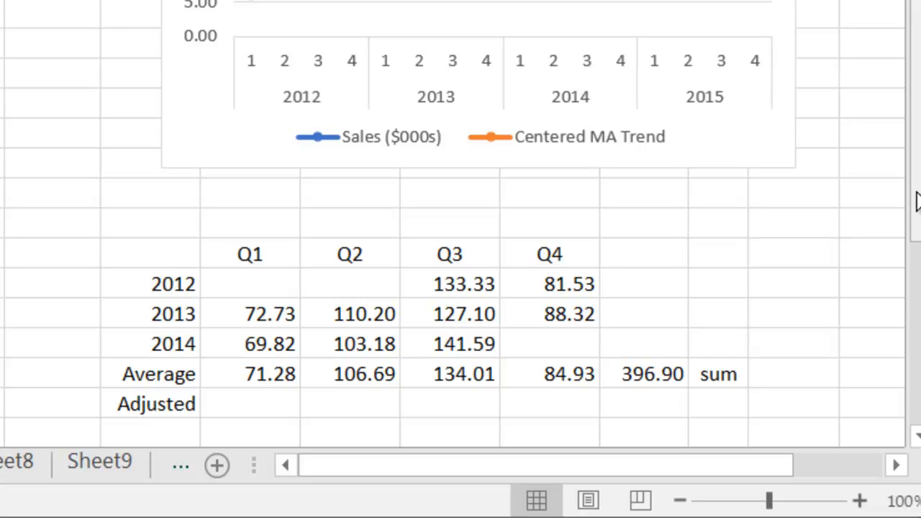
Step: Calculate the correction factor in R24 with =400/p24
{"action": "left_click", "coordinate": [794, 375]}
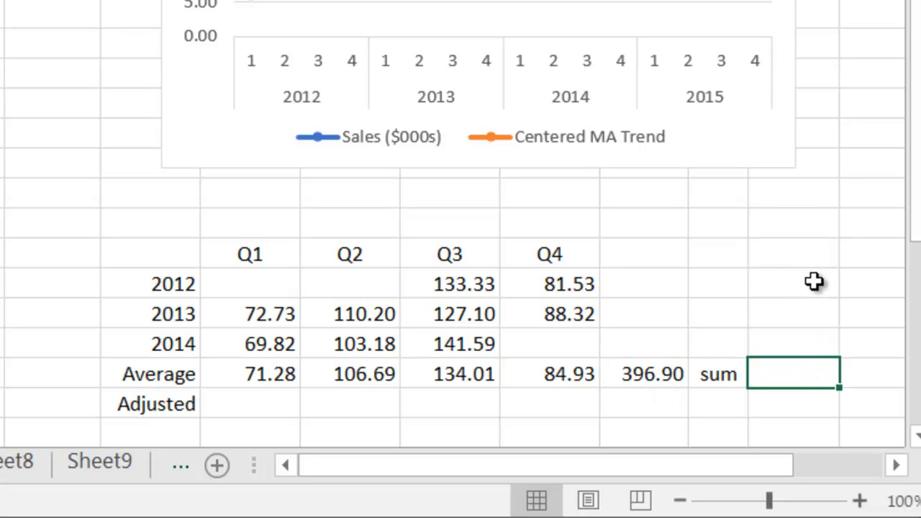
{"action": "type", "text": "=400"}
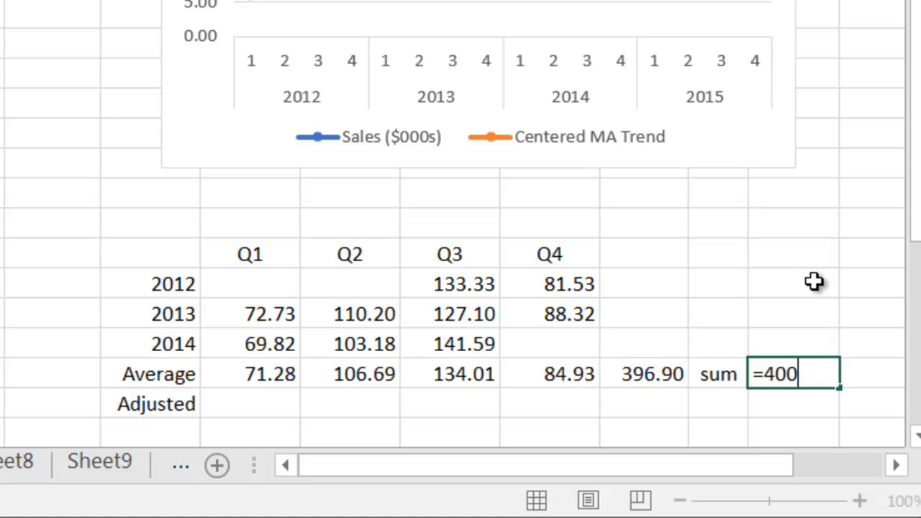
{"action": "type", "text": "/p24"}
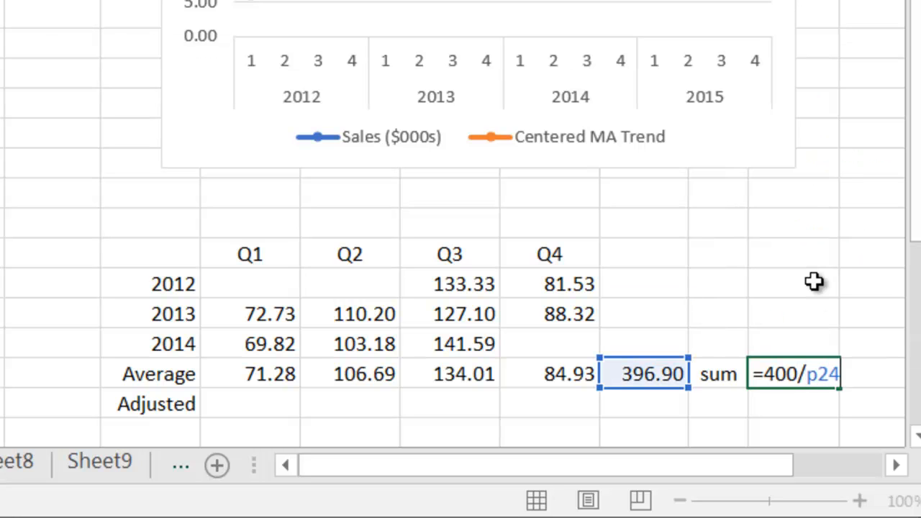
{"action": "key", "text": "Return"}
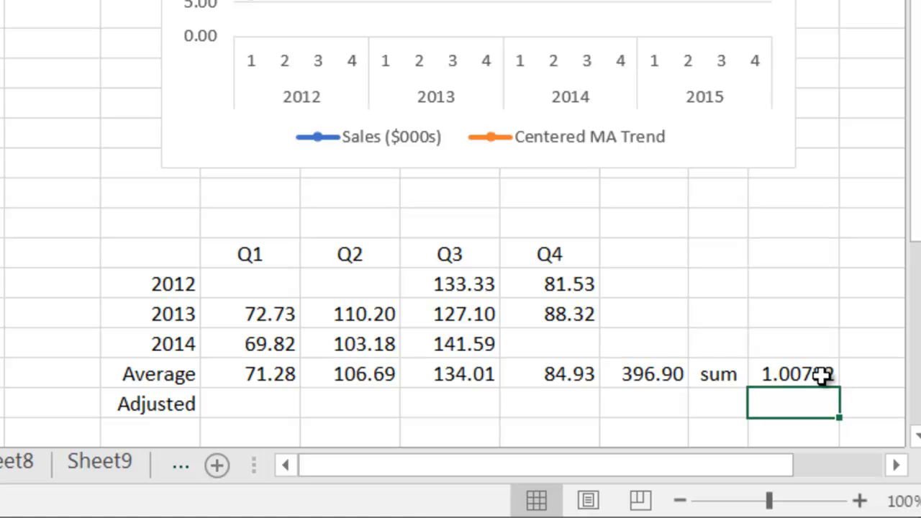
Step: Calculate the Q1 adjusted factor in the Adjusted row with =l24*$r$24 and fill the formula across to Q4
{"action": "left_click", "coordinate": [276, 400]}
{"action": "type", "text": "="}
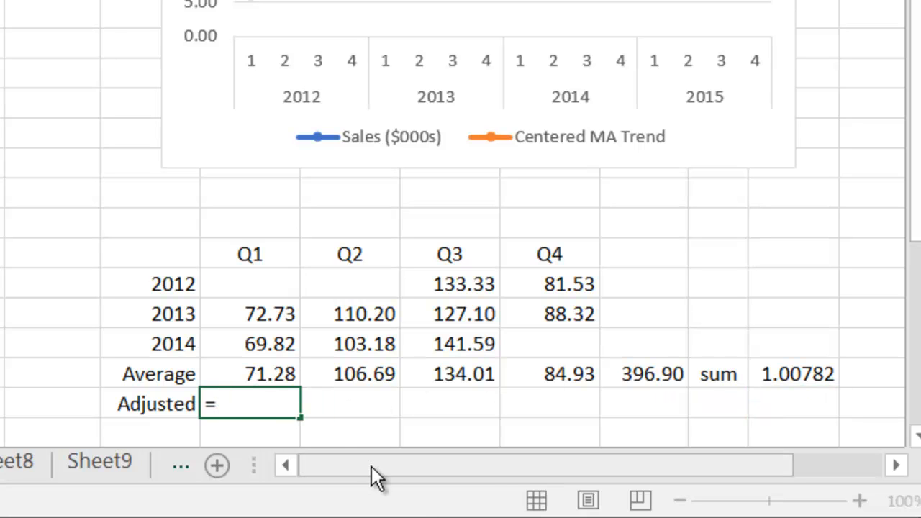
{"action": "type", "text": "I24*"}
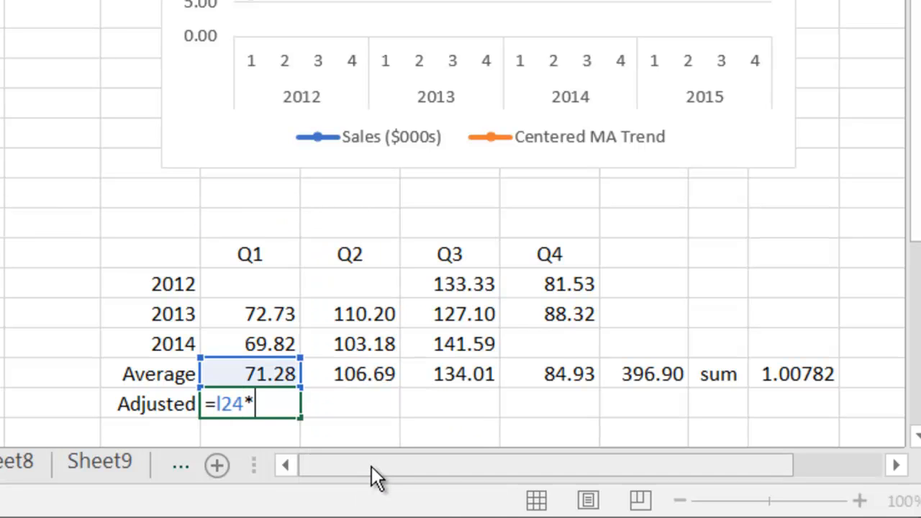
{"action": "type", "text": "$r$24"}
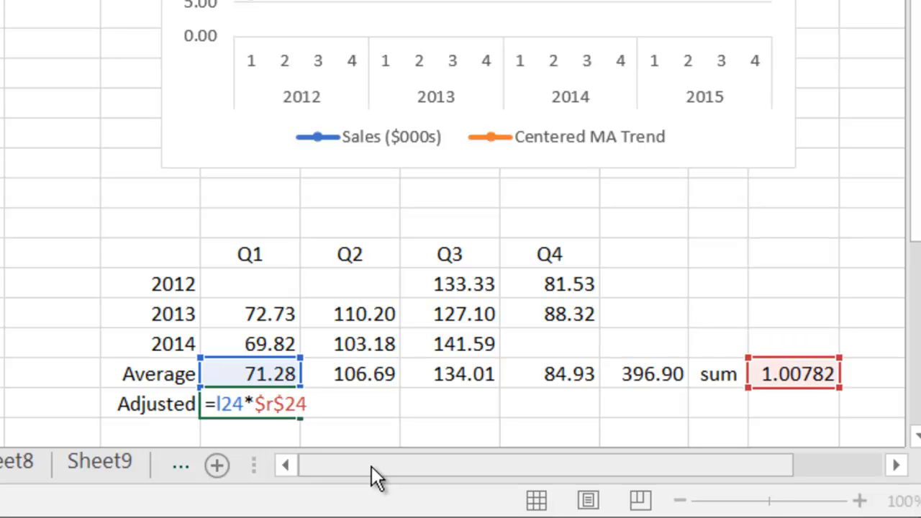
{"action": "key", "text": "Return"}
{"action": "left_click", "coordinate": [258, 404]}
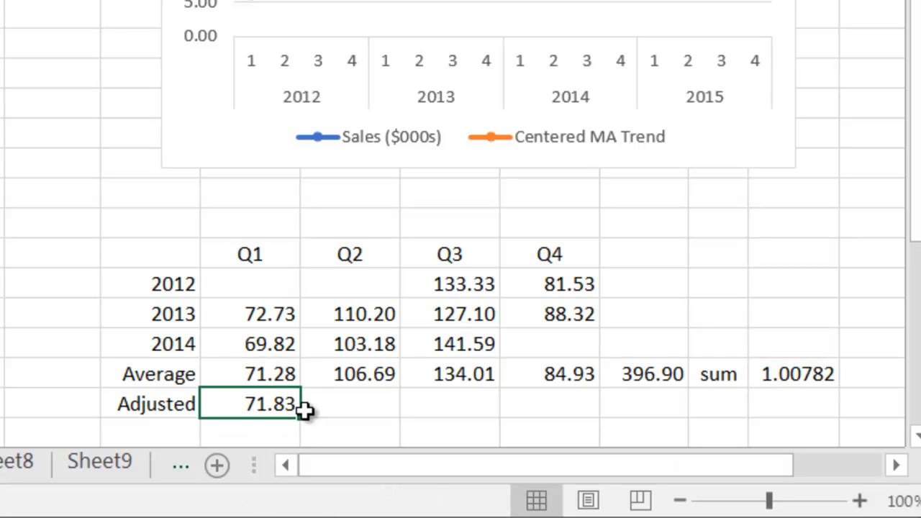
{"action": "left_click_drag", "start_coordinate": [302, 417], "coordinate": [601, 420]}
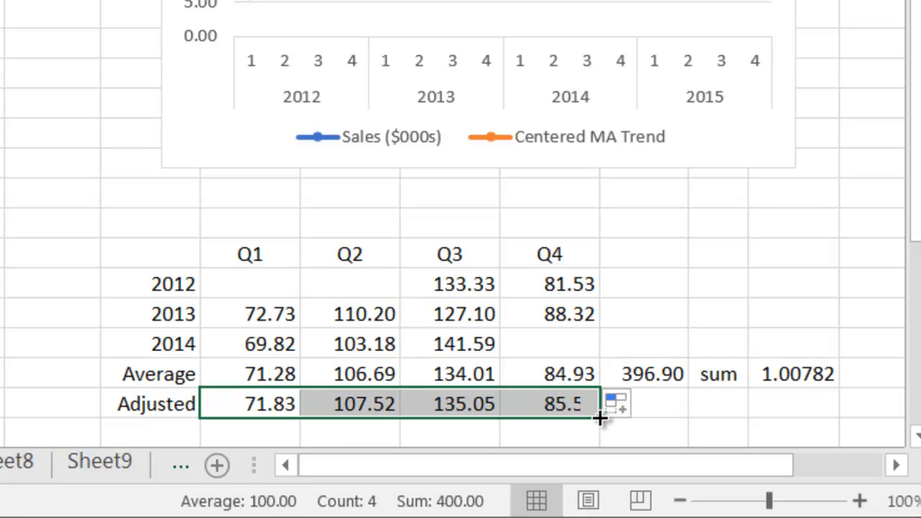
{"action": "left_click", "coordinate": [780, 431]}
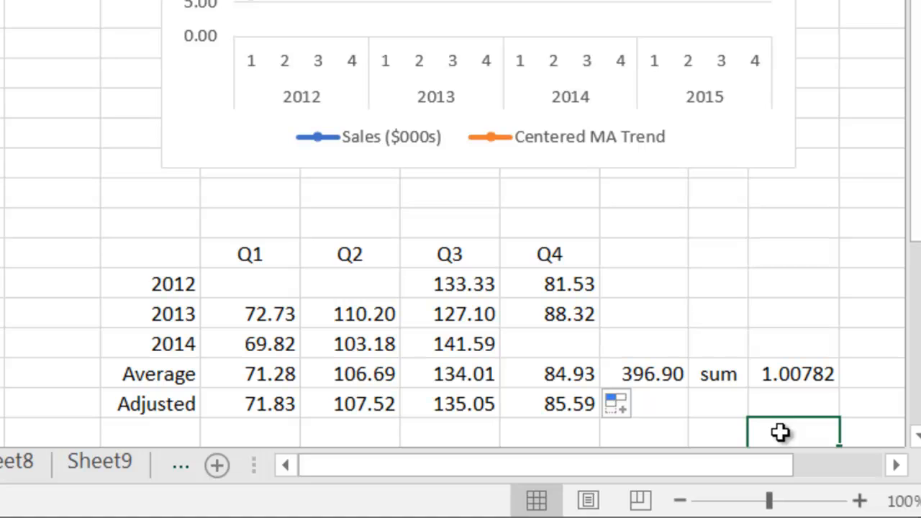
Step: Total the adjusted seasonal factors in P25 with =sum(l25:o25)
{"action": "left_click", "coordinate": [670, 406]}
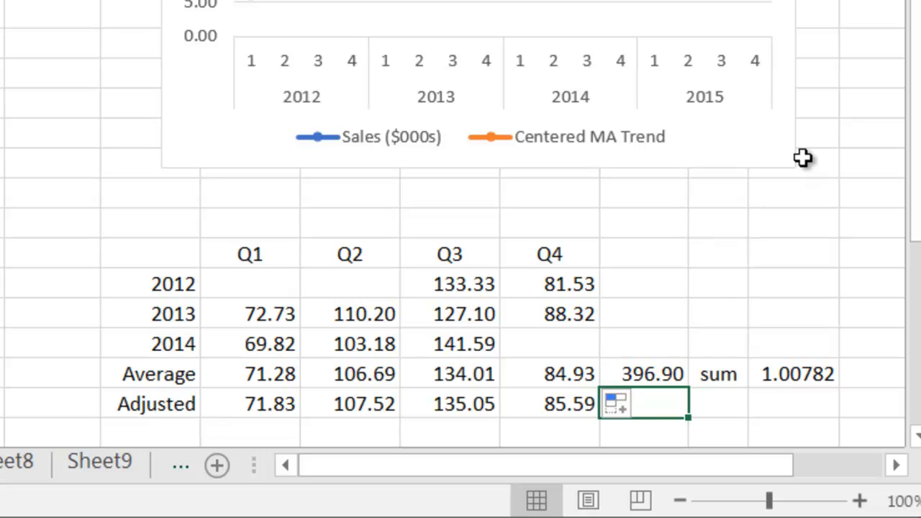
{"action": "type", "text": "=sum("}
{"action": "type", "text": "I25"}
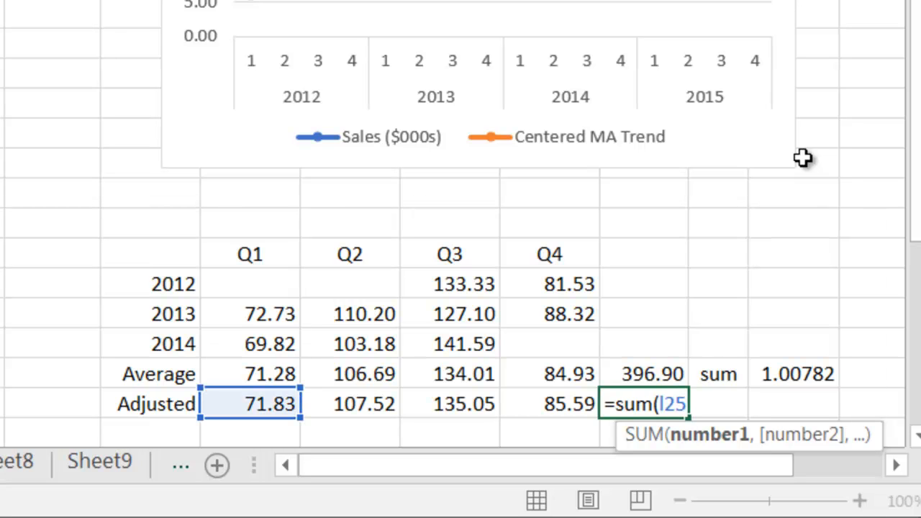
{"action": "type", "text": ":o"}
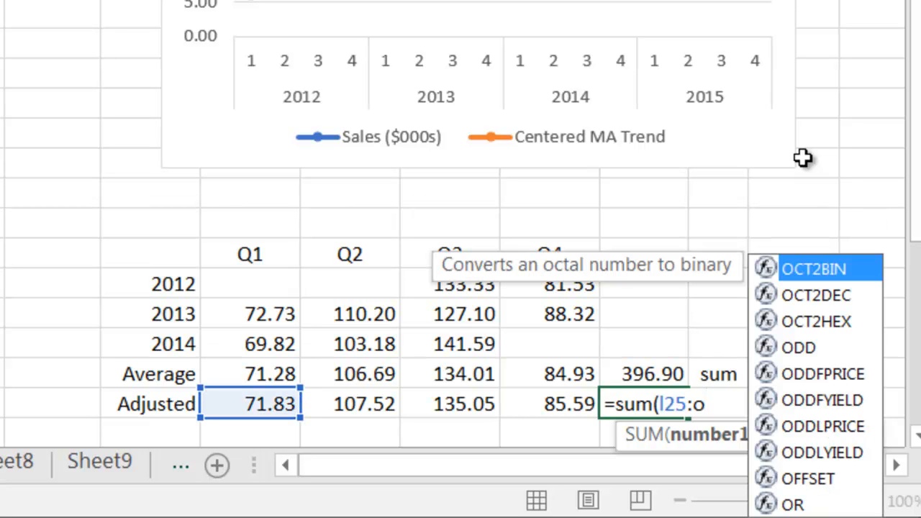
{"action": "type", "text": "25)"}
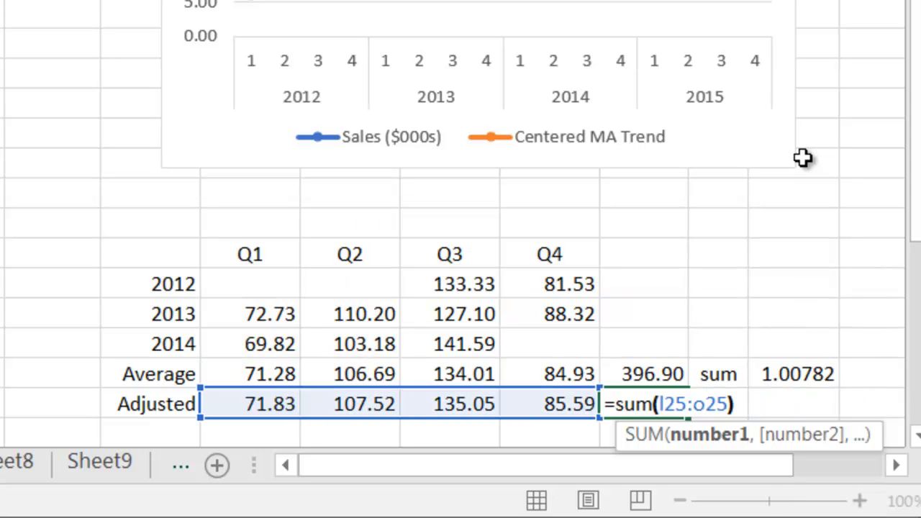
{"action": "key", "text": "Return"}
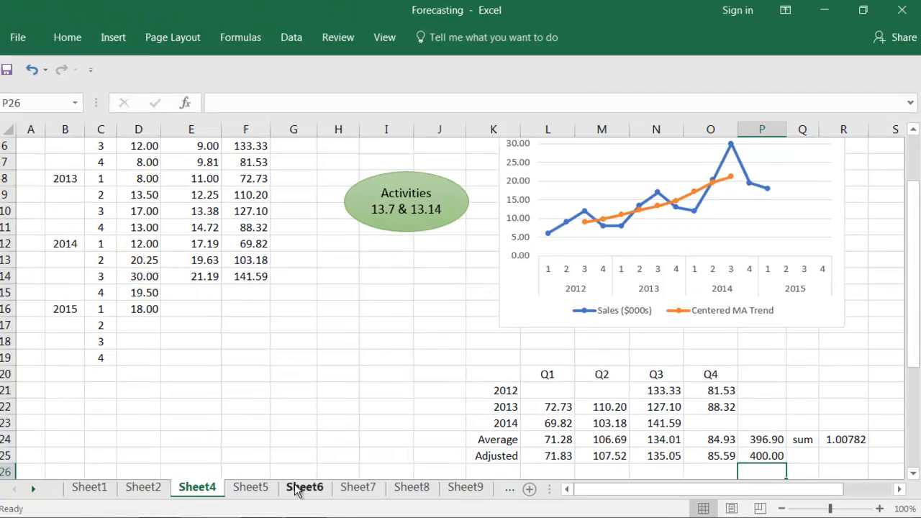
Step: On Sheet5, enter the adjusted Q1 factor 71.83 as the 2012 Q1 seasonal index in G4
{"action": "left_click", "coordinate": [256, 487]}
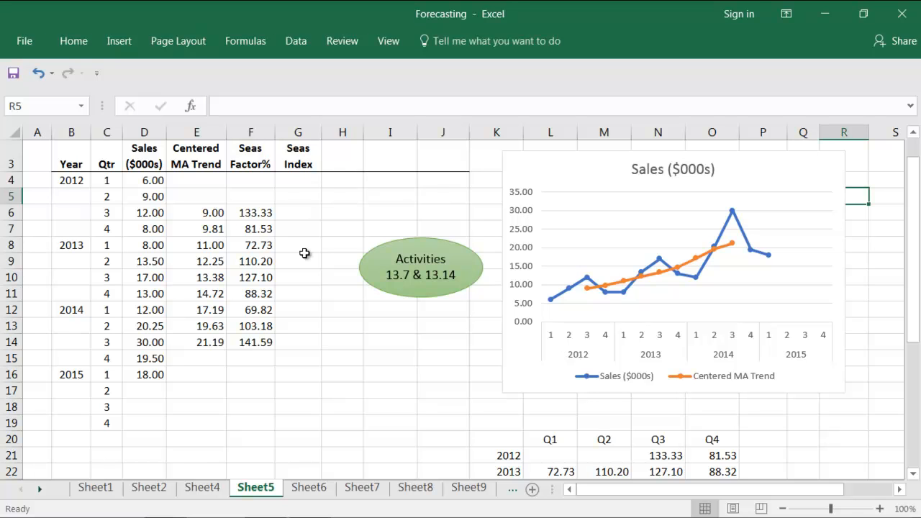
{"action": "left_click_drag", "start_coordinate": [911, 237], "coordinate": [912, 263]}
{"action": "left_click", "coordinate": [844, 456]}
{"action": "scroll", "coordinate": [869, 356], "scroll_direction": "up", "scroll_amount": 1}
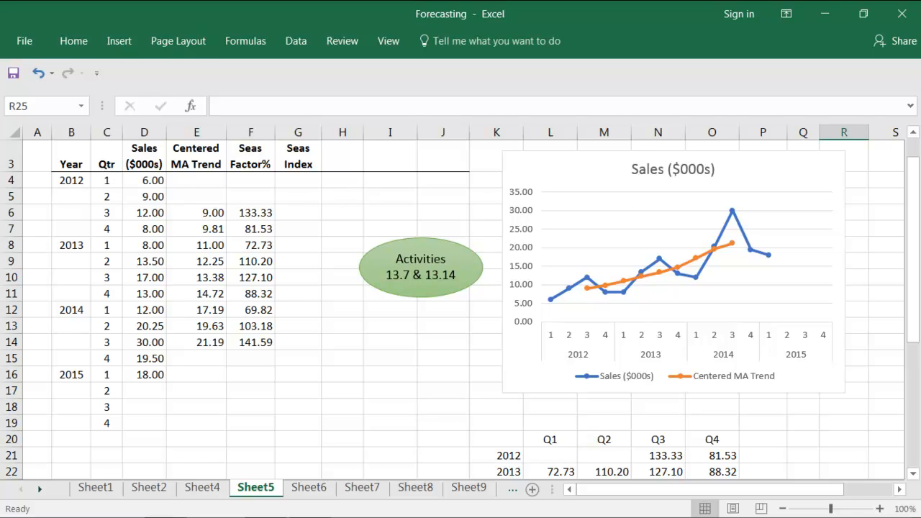
{"action": "left_click_drag", "start_coordinate": [912, 238], "coordinate": [912, 292]}
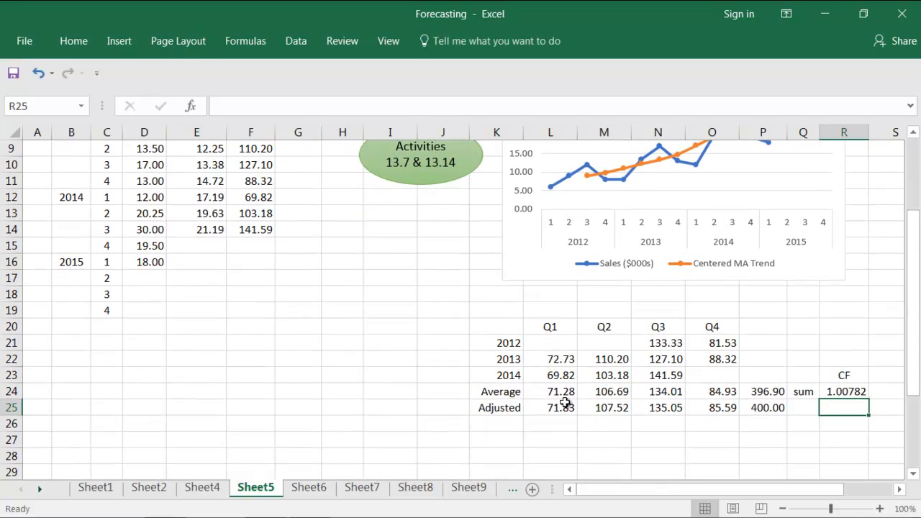
{"action": "left_click_drag", "start_coordinate": [912, 335], "coordinate": [912, 316]}
{"action": "left_click", "coordinate": [300, 212]}
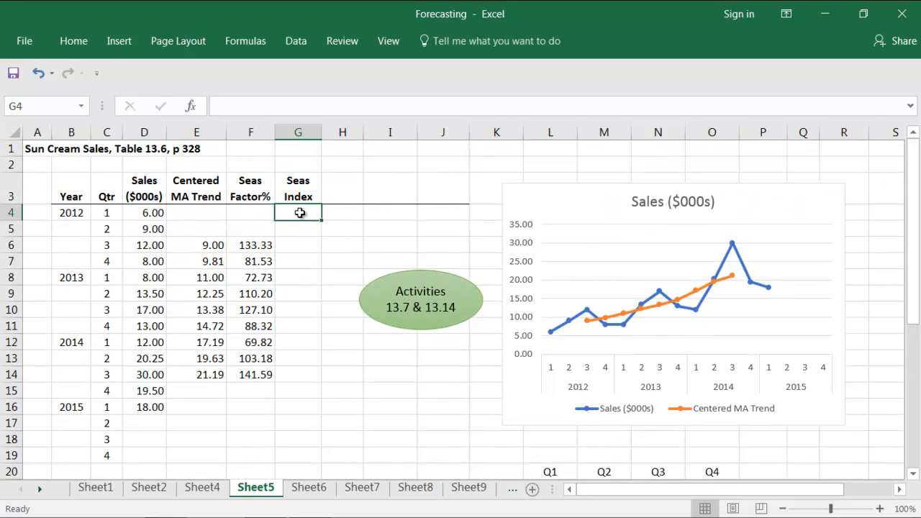
{"action": "type", "text": ".83"}
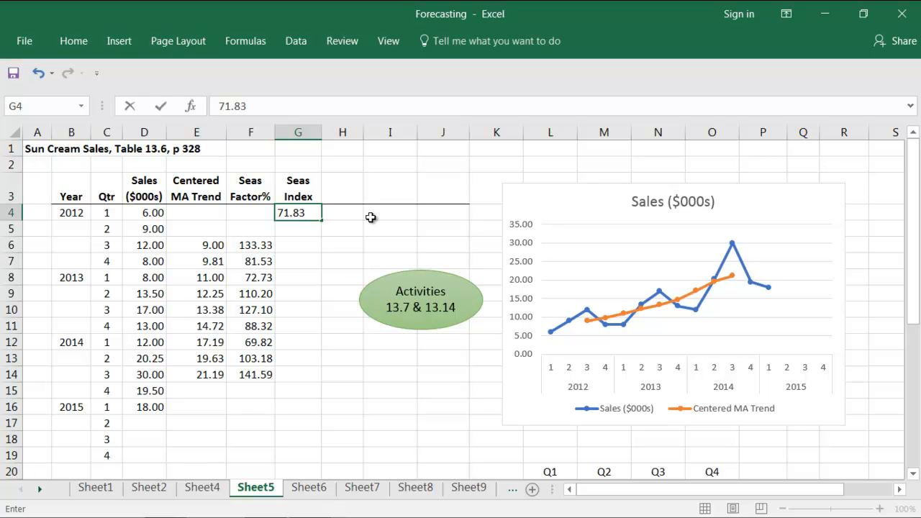
{"action": "left_click", "coordinate": [914, 260]}
{"action": "mouse_move", "coordinate": [914, 260]}
{"action": "left_mouse_down"}
{"action": "mouse_move", "coordinate": [917, 302]}
{"action": "mouse_move", "coordinate": [914, 261]}
{"action": "left_mouse_up"}
Step: Enter the remaining 2012 seasonal indices in G5:G7: 107.52 for Q2, 135.05 for Q3 and 85.59 for Q4
{"action": "left_click", "coordinate": [294, 230]}
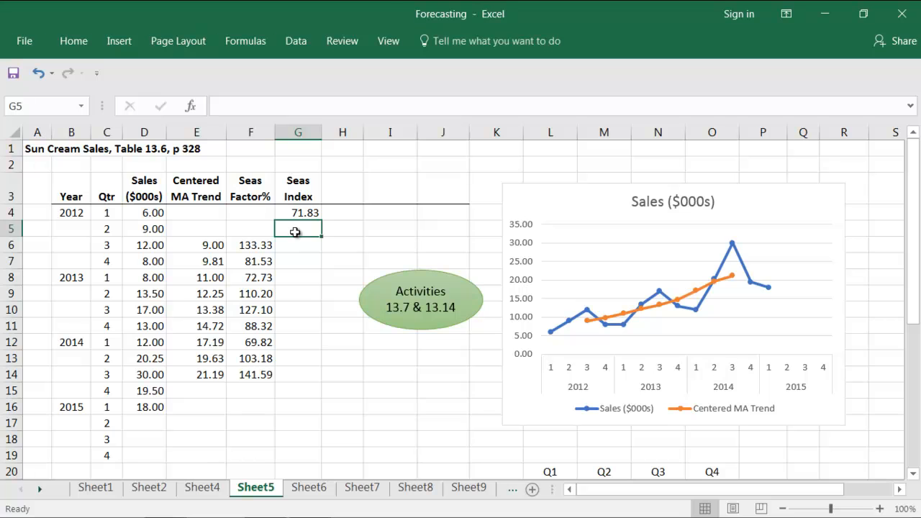
{"action": "type", "text": "107.5"}
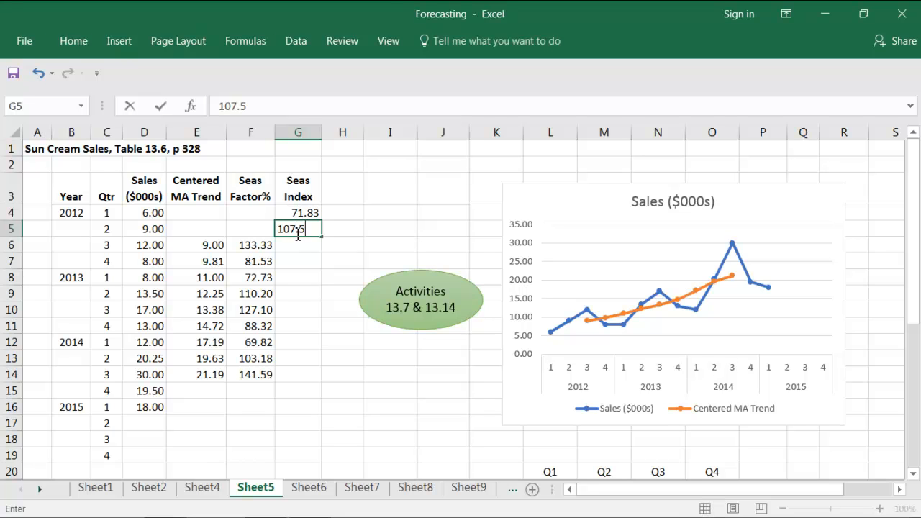
{"action": "type", "text": "2"}
{"action": "left_click", "coordinate": [292, 264]}
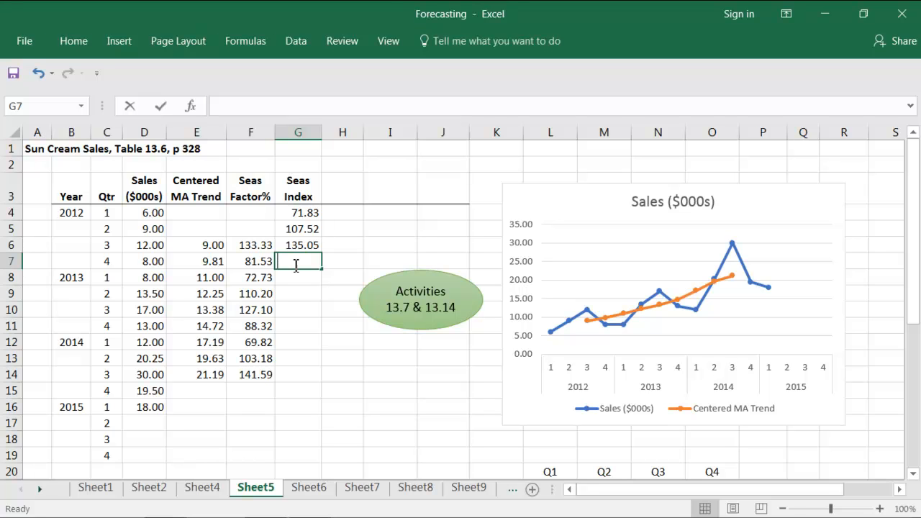
{"action": "type", "text": "85.59"}
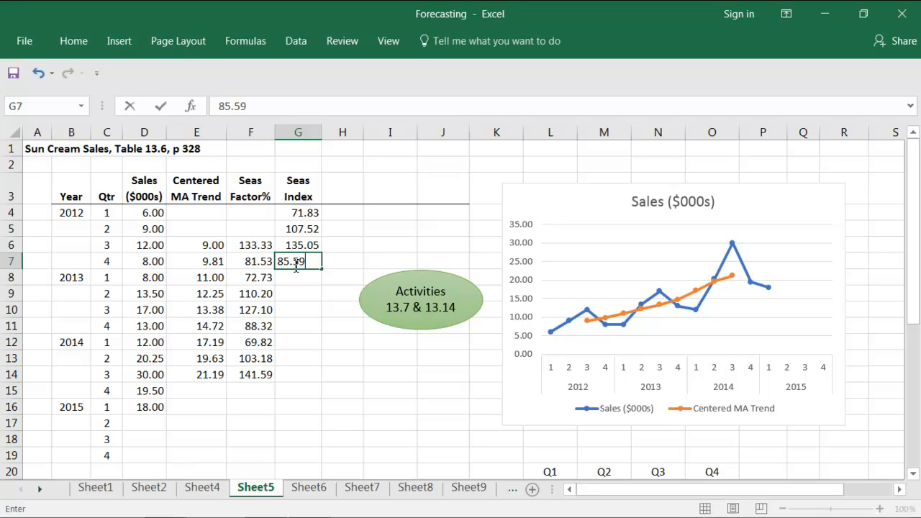
{"action": "left_click", "coordinate": [379, 230]}
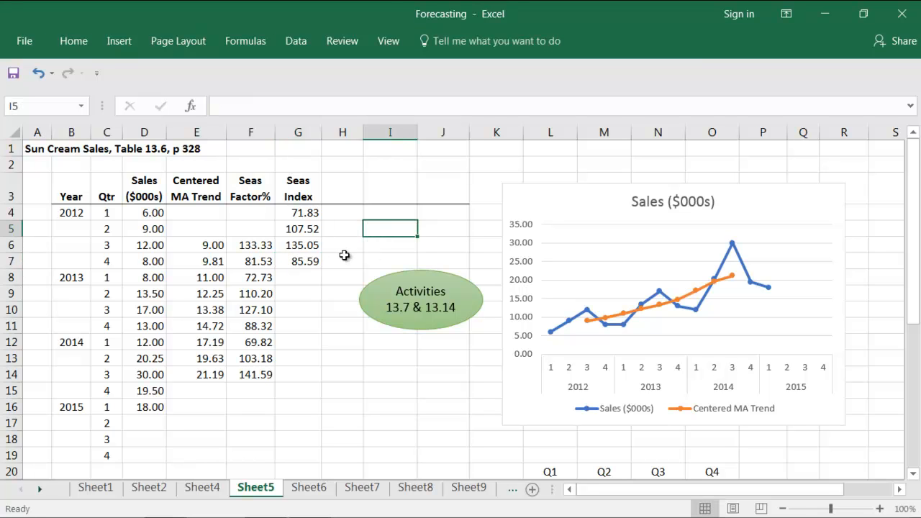
Step: Copy the 2012 seasonal indices in G4:G7 and paste them for the 2013 quarters starting at G8
{"action": "left_click", "coordinate": [295, 212]}
{"action": "left_click_drag", "start_coordinate": [295, 224], "coordinate": [296, 261]}
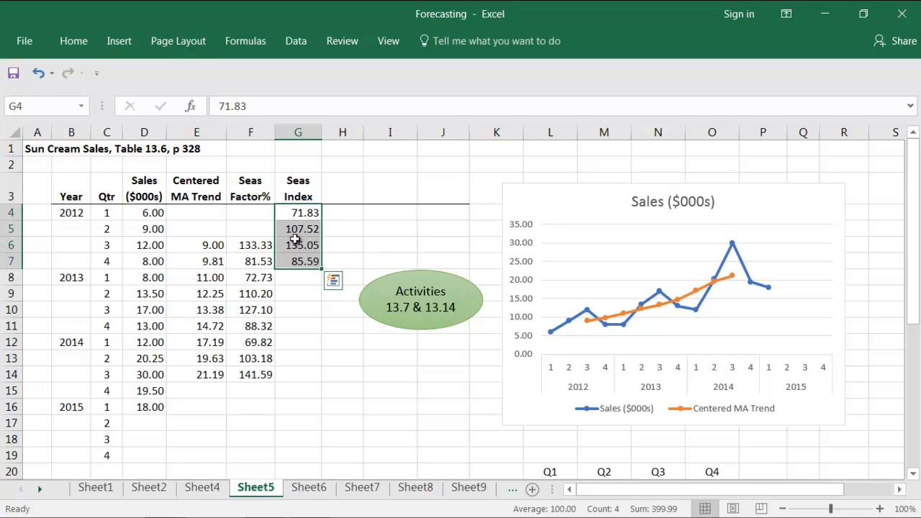
{"action": "right_click", "coordinate": [289, 262]}
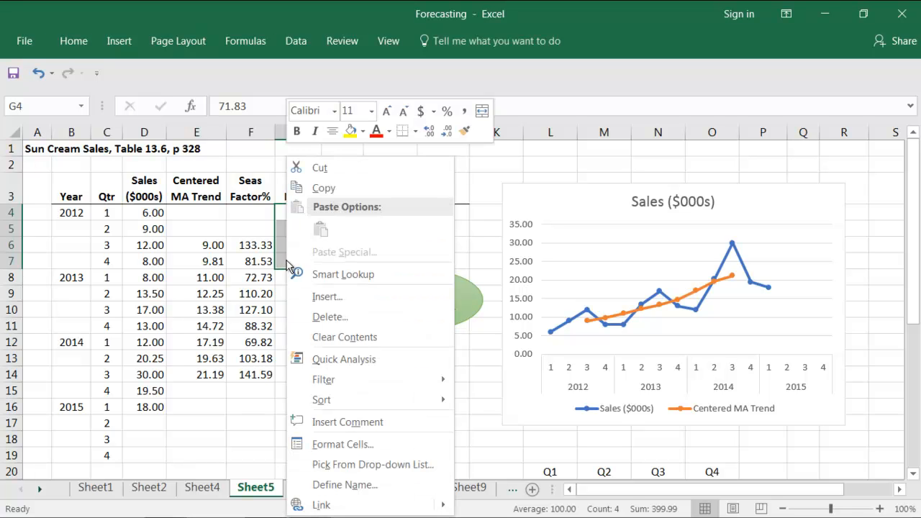
{"action": "left_click", "coordinate": [323, 188]}
{"action": "left_click", "coordinate": [300, 278]}
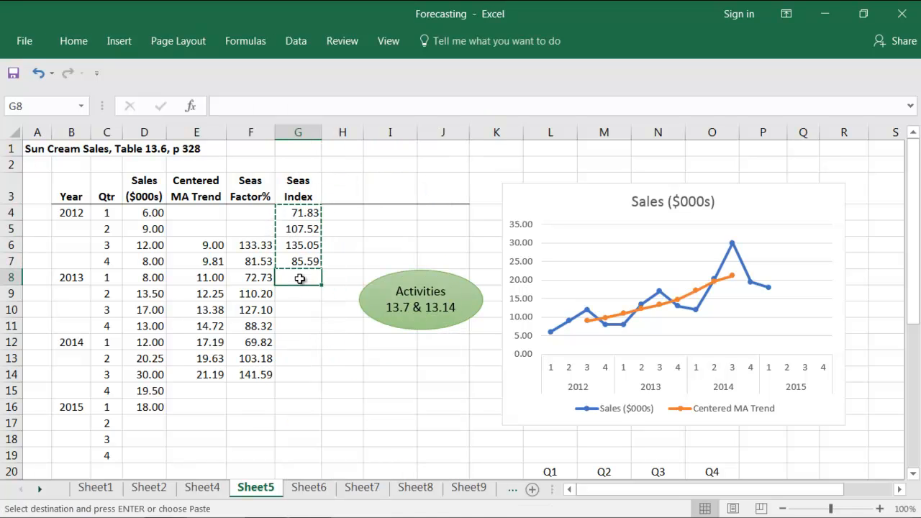
{"action": "right_click", "coordinate": [300, 278]}
{"action": "left_click", "coordinate": [334, 209]}
Step: Paste the same four seasonal indices for the 2014 quarters from G12 and the 2015 quarters from G16
{"action": "left_click", "coordinate": [293, 344]}
{"action": "right_click", "coordinate": [293, 344]}
{"action": "left_click", "coordinate": [330, 209]}
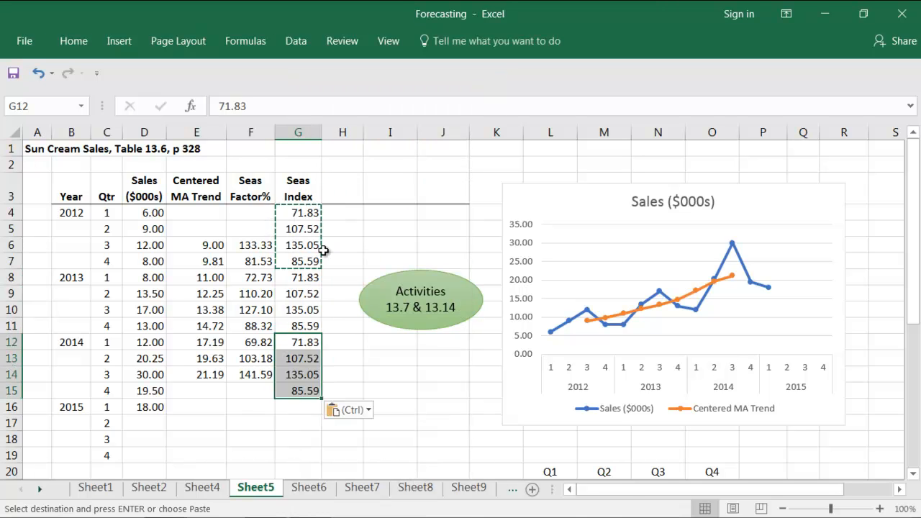
{"action": "left_click", "coordinate": [296, 406]}
{"action": "right_click", "coordinate": [296, 407]}
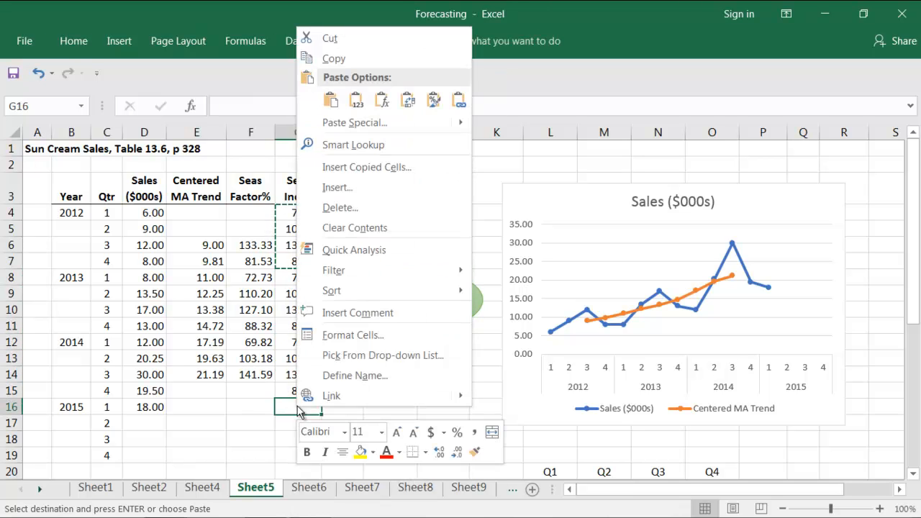
{"action": "left_click", "coordinate": [330, 99]}
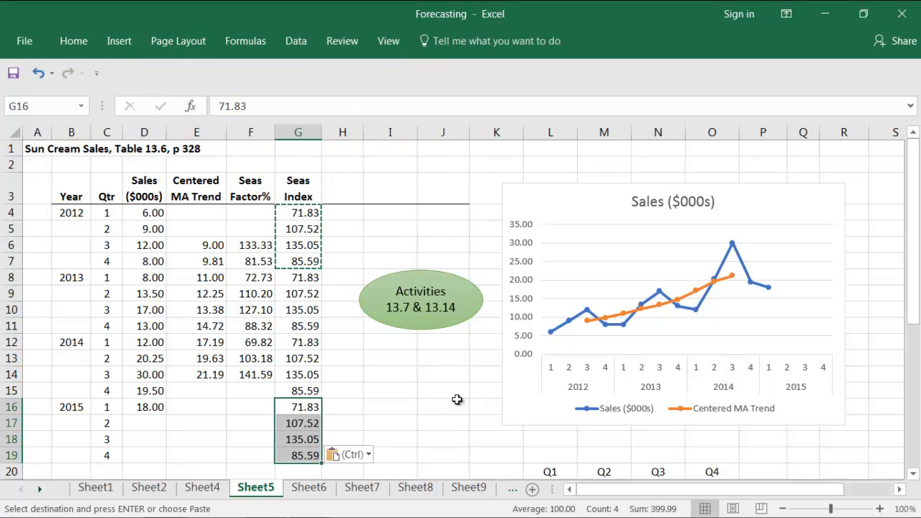
{"action": "left_click", "coordinate": [461, 437]}
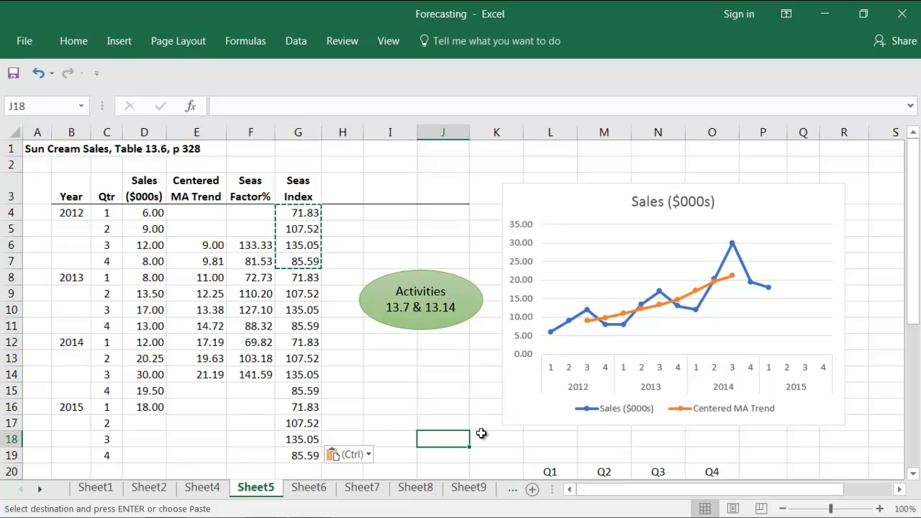
Step: On Sheet6, number the quarters in the Period column by entering 1, 2, 3 from H4 and extending the series to 16 in H19
{"action": "key", "text": "ctrl+Page_Down"}
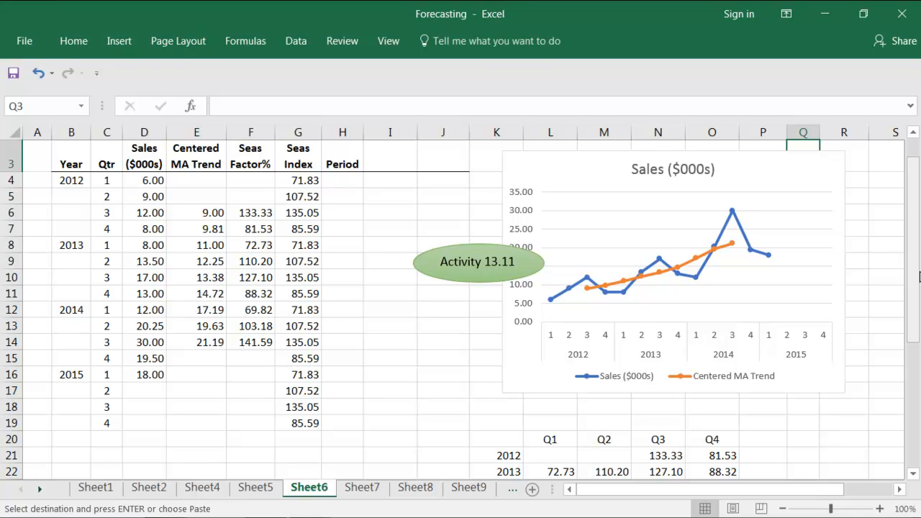
{"action": "left_click", "coordinate": [344, 182]}
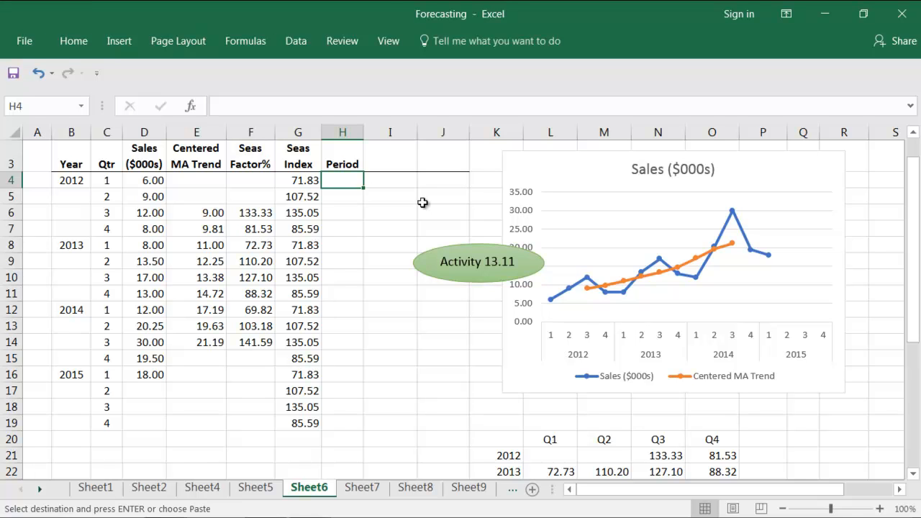
{"action": "type", "text": "1"}
{"action": "key", "text": "Return"}
{"action": "type", "text": "2"}
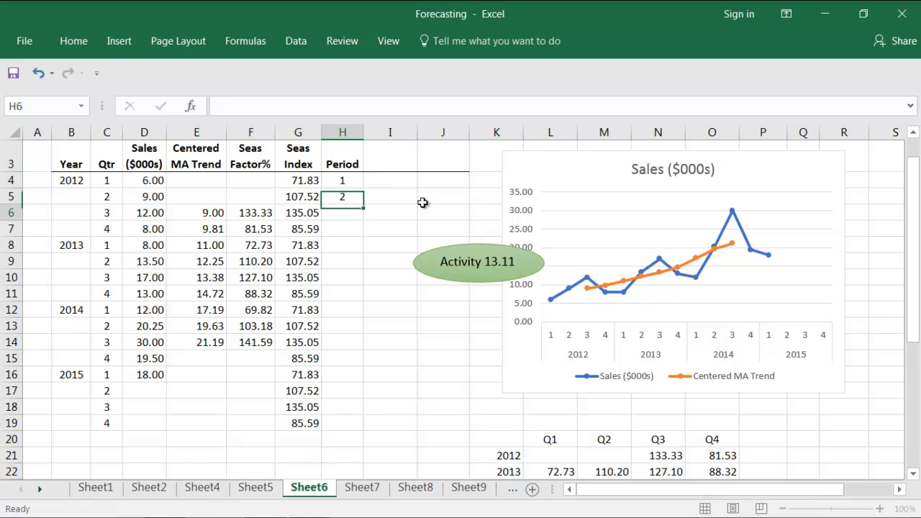
{"action": "key", "text": "Return"}
{"action": "type", "text": "3"}
{"action": "key", "text": "Return"}
{"action": "left_click_drag", "start_coordinate": [342, 181], "coordinate": [366, 432]}
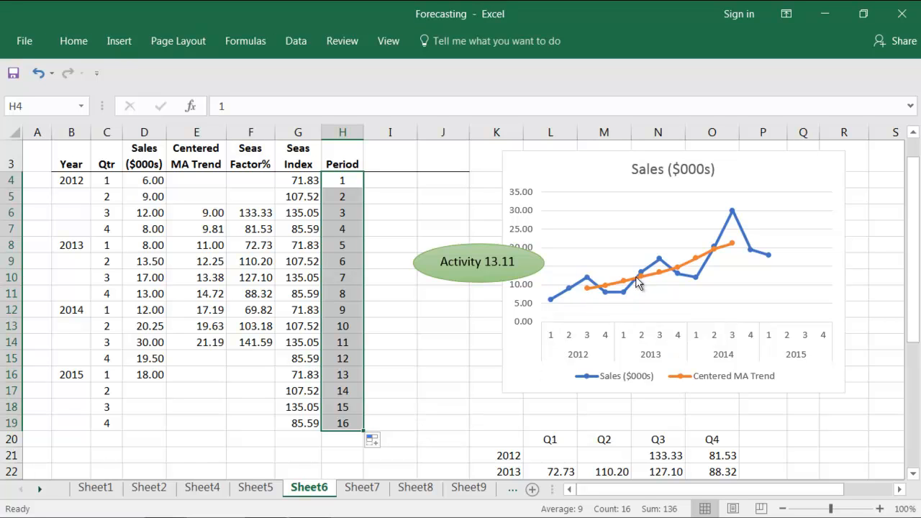
Step: On Sheet7, add a linear trendline to the chart's Centered MA Trend series and display its equation on the chart
{"action": "mouse_move", "coordinate": [731, 244]}
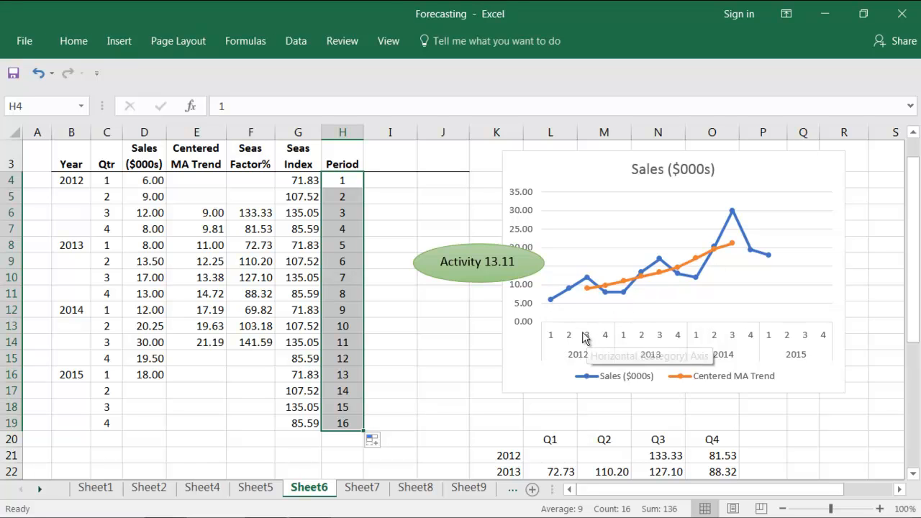
{"action": "left_click", "coordinate": [362, 489]}
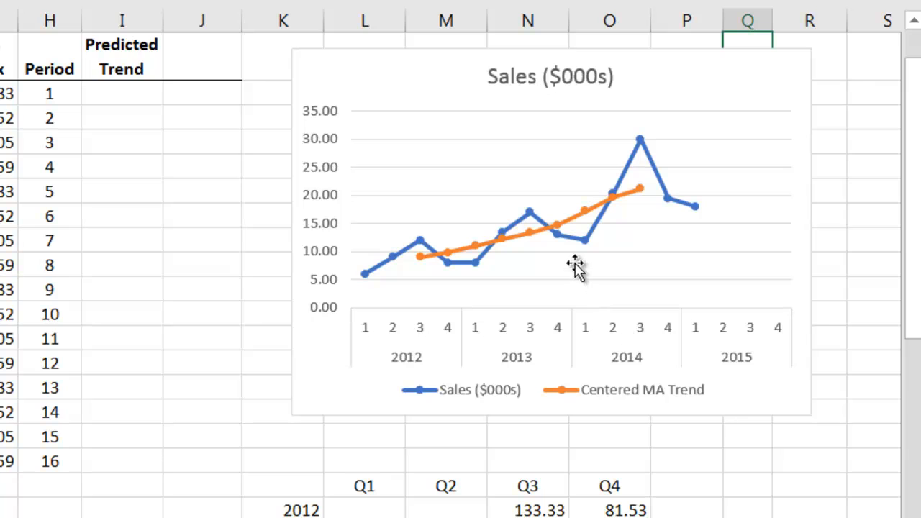
{"action": "mouse_move", "coordinate": [584, 213]}
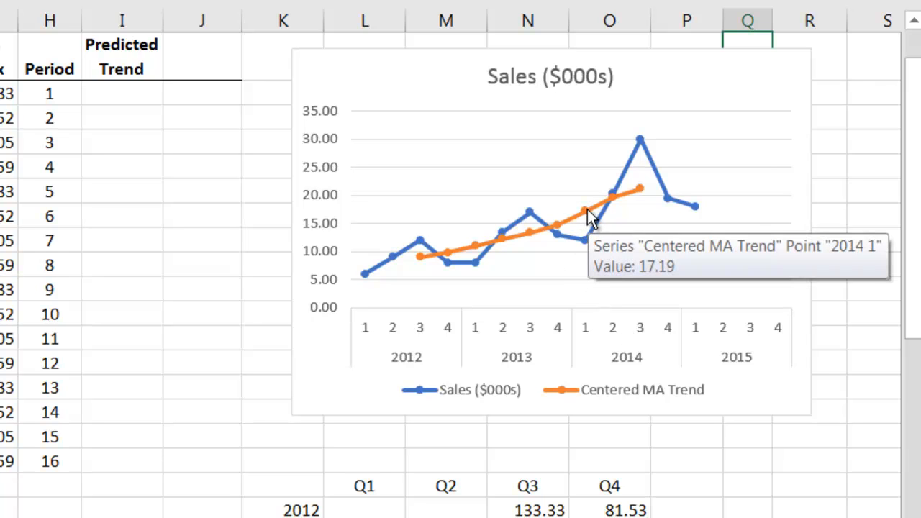
{"action": "right_click", "coordinate": [584, 215]}
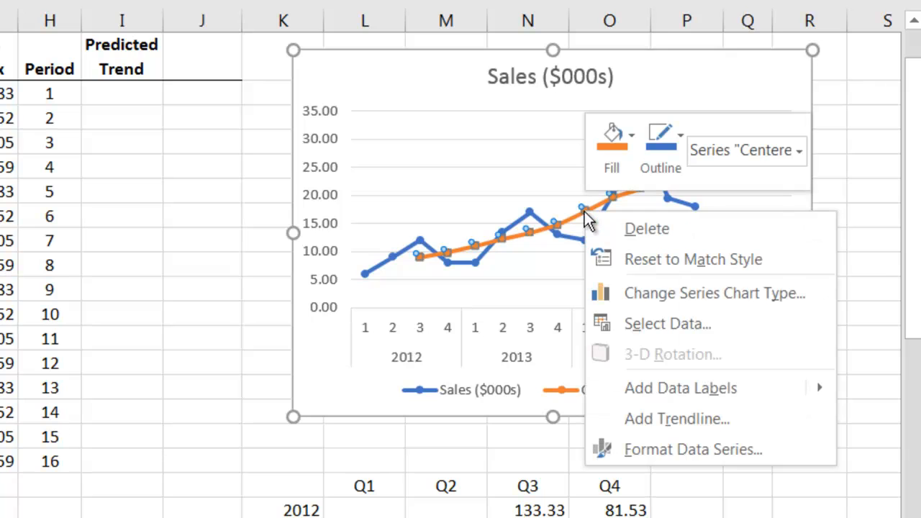
{"action": "left_click", "coordinate": [679, 418]}
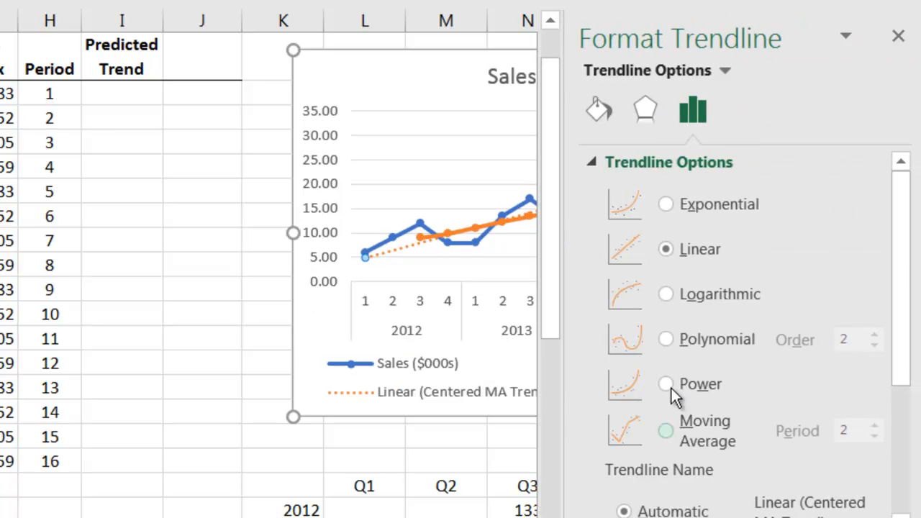
{"action": "left_click_drag", "start_coordinate": [896, 273], "coordinate": [908, 415]}
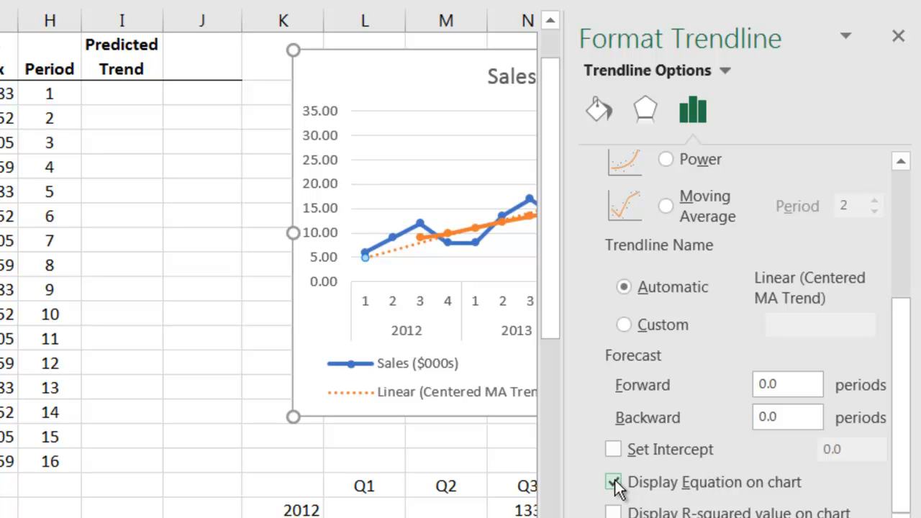
{"action": "left_click", "coordinate": [898, 36]}
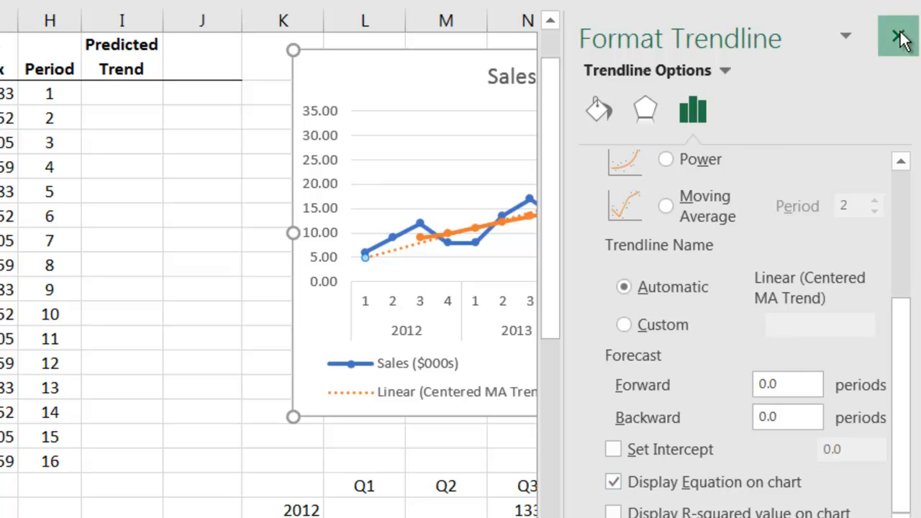
Step: Move the trendline equation label to the clear area just below the chart title, above the plotted lines
{"action": "left_click", "coordinate": [715, 140]}
{"action": "left_click_drag", "start_coordinate": [715, 140], "coordinate": [561, 124]}
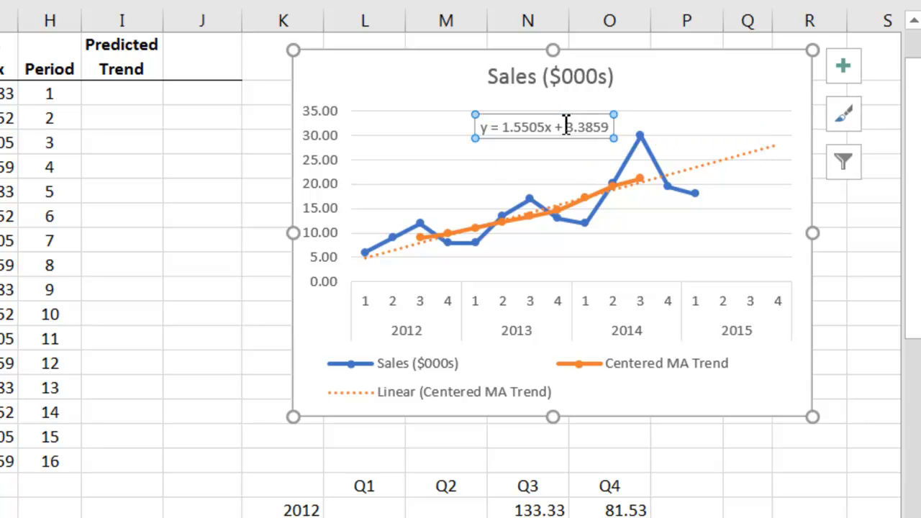
{"action": "left_click", "coordinate": [852, 323]}
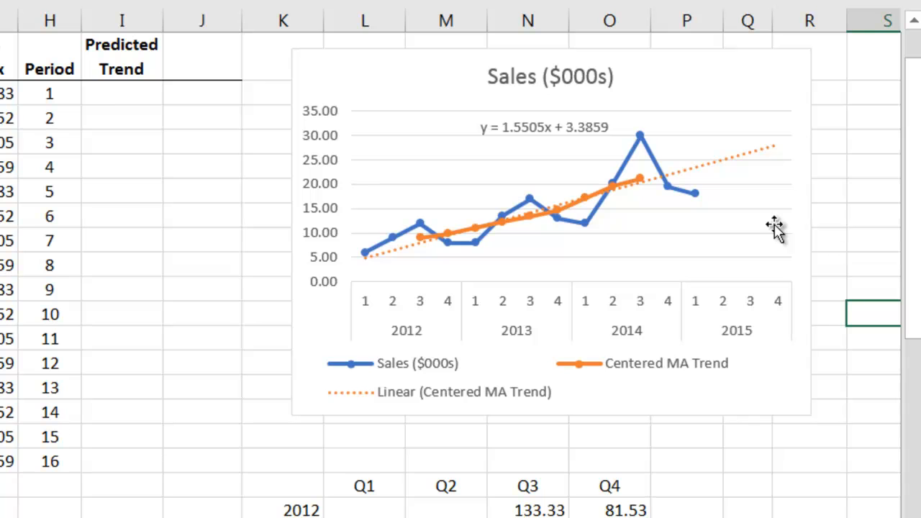
Step: Calculate the Predicted Trend in I4 with =1.5505*h4+3.3859 and fill the formula down to period 16
{"action": "left_click", "coordinate": [122, 93]}
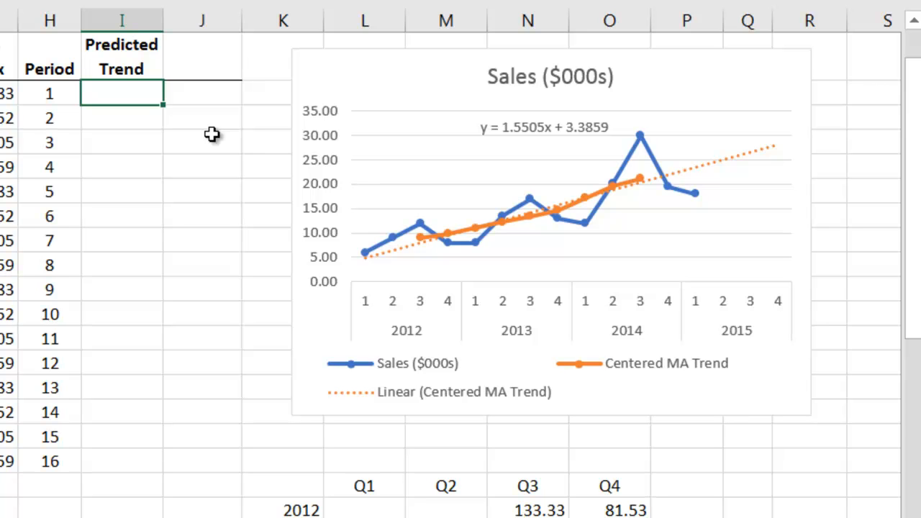
{"action": "type", "text": "=1.5505"}
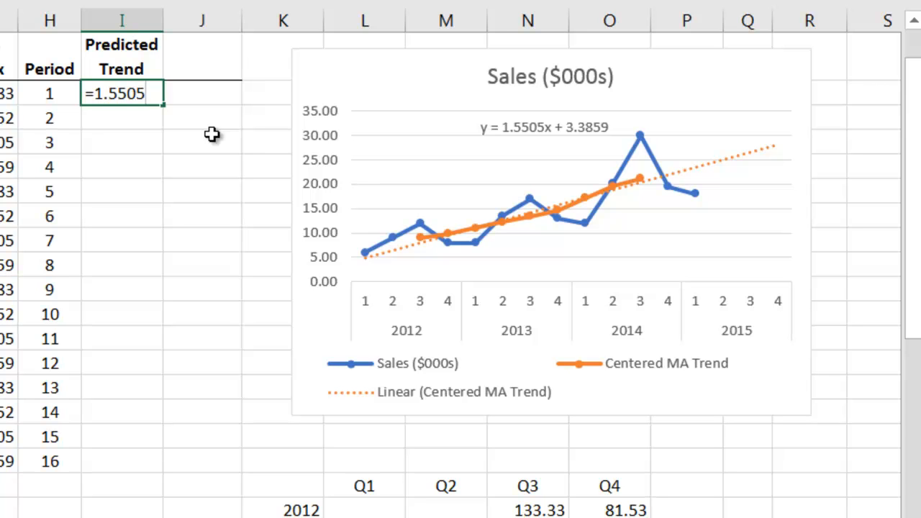
{"action": "type", "text": "*h4"}
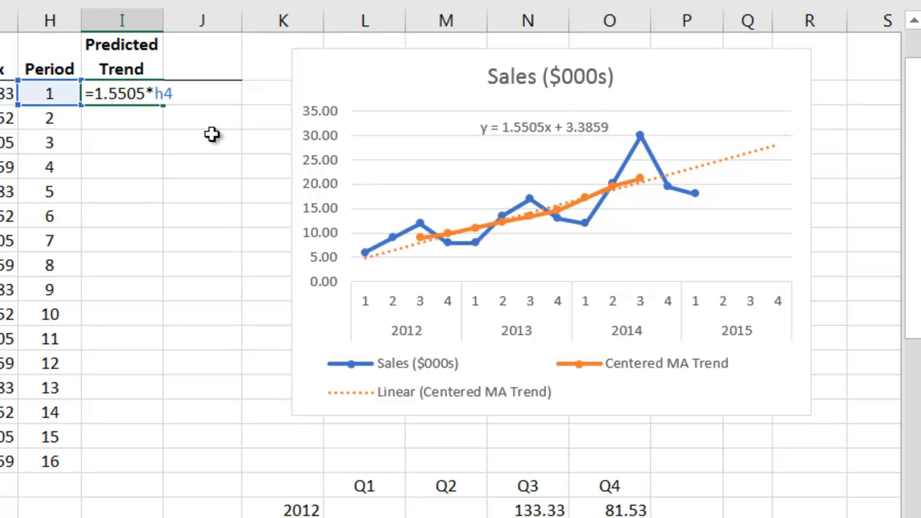
{"action": "type", "text": "+3.3859"}
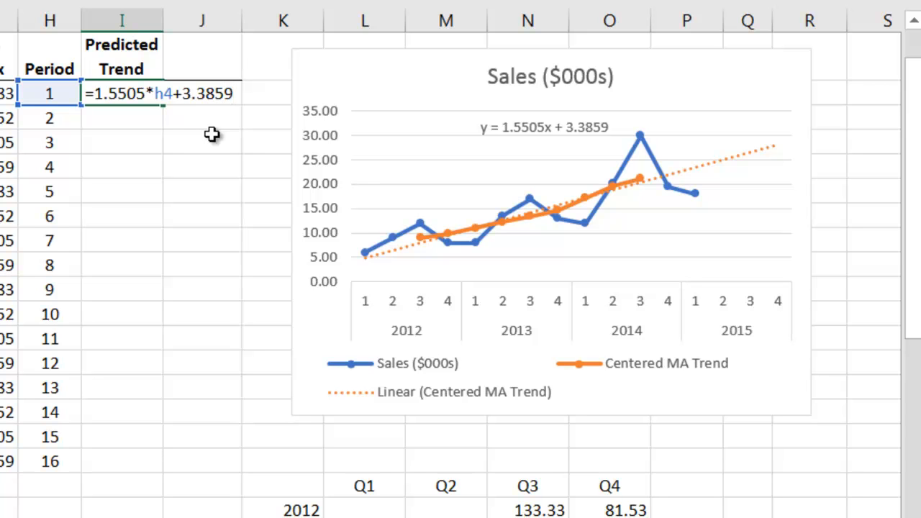
{"action": "key", "text": "Return"}
{"action": "left_click", "coordinate": [116, 93]}
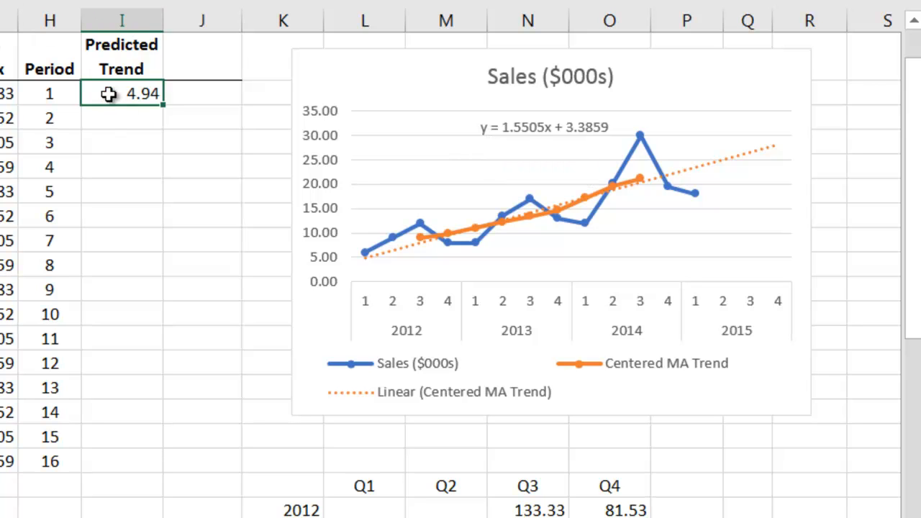
{"action": "left_click_drag", "start_coordinate": [163, 104], "coordinate": [163, 472]}
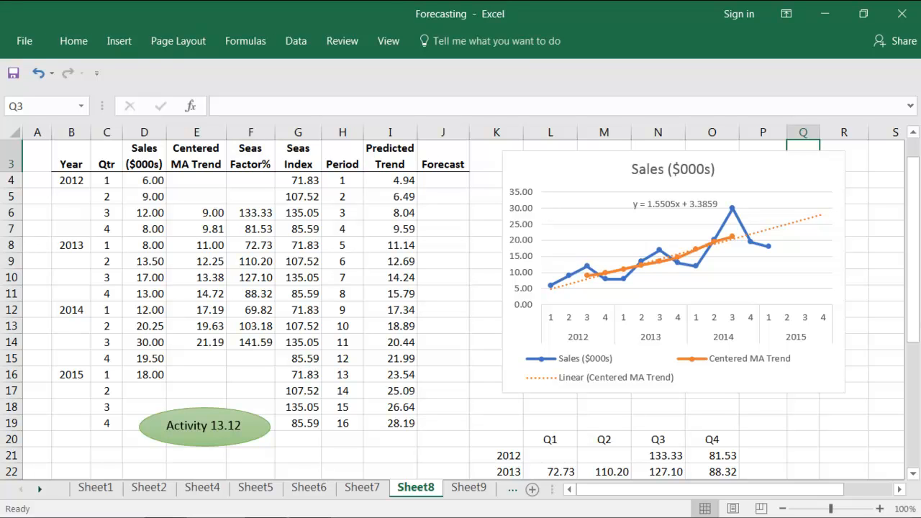
Step: On Sheet8, calculate the Forecast in J4 with =i4*g4/100 and fill the formula down to J19
{"action": "left_click", "coordinate": [436, 184]}
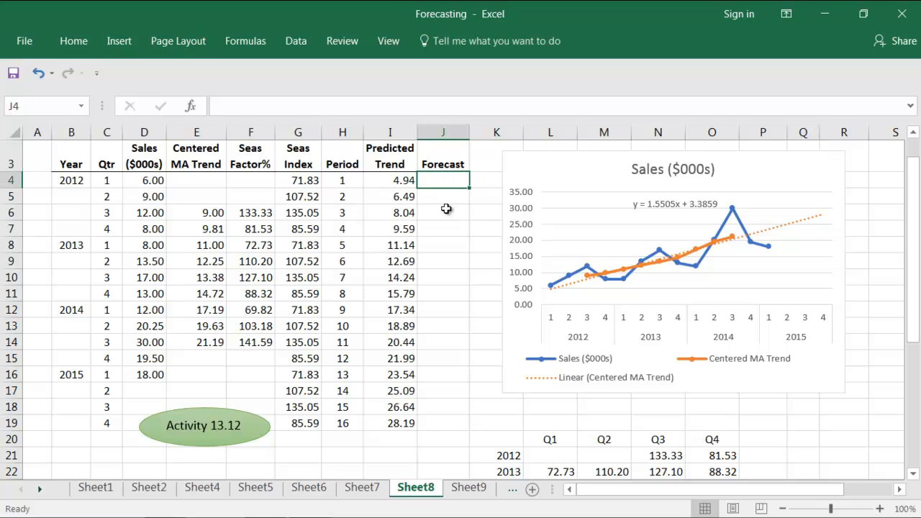
{"action": "type", "text": "="}
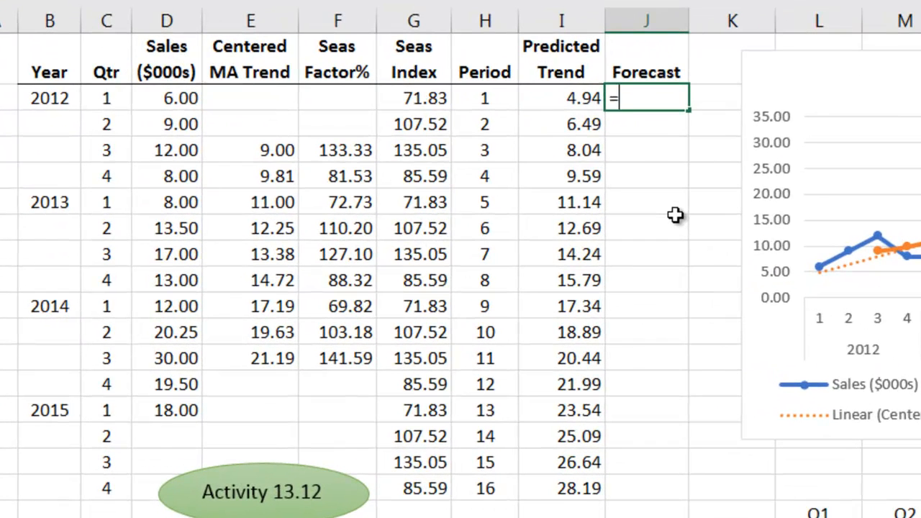
{"action": "type", "text": "i4*"}
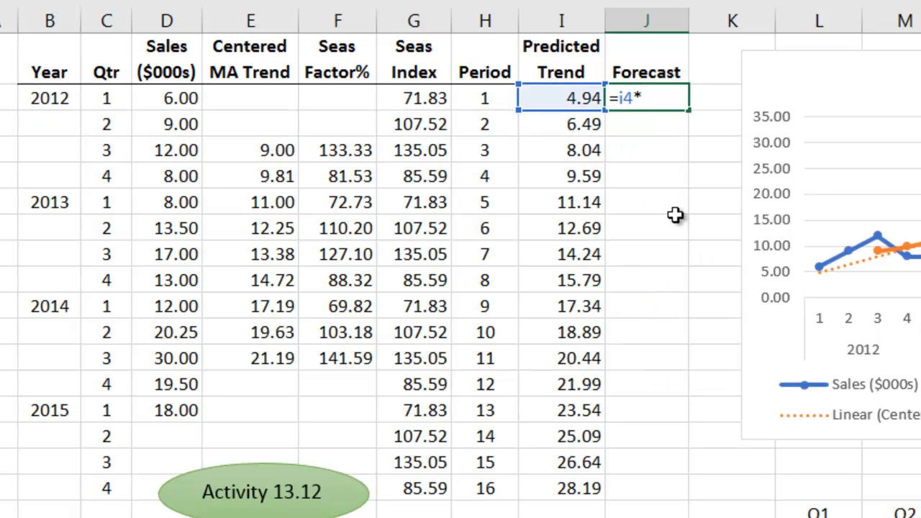
{"action": "type", "text": "g"}
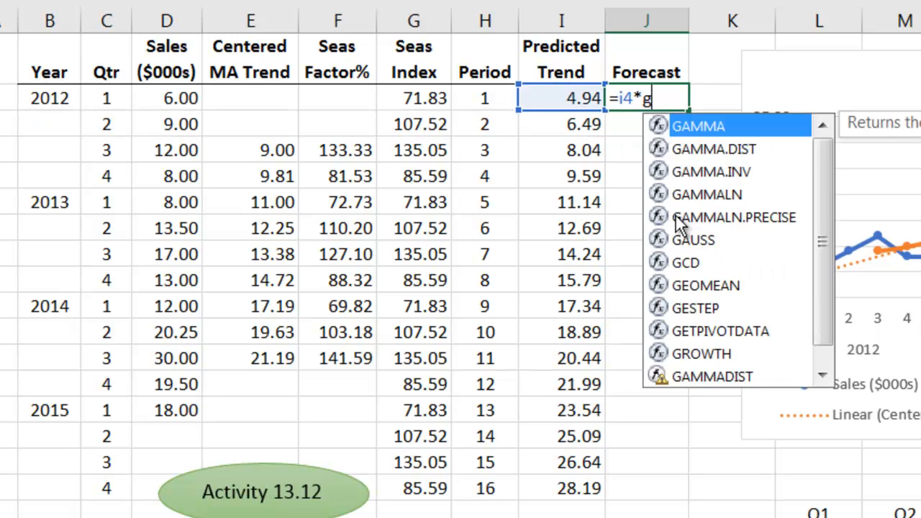
{"action": "type", "text": "4/100"}
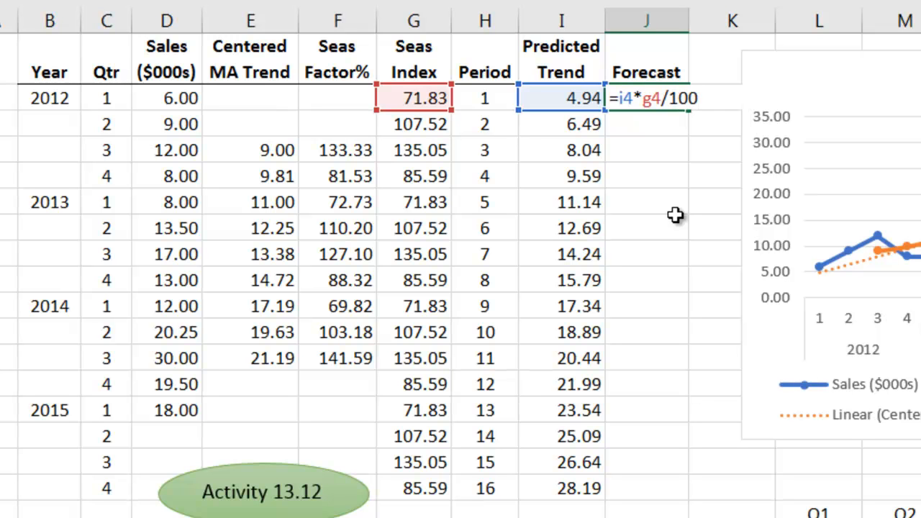
{"action": "key", "text": "Return"}
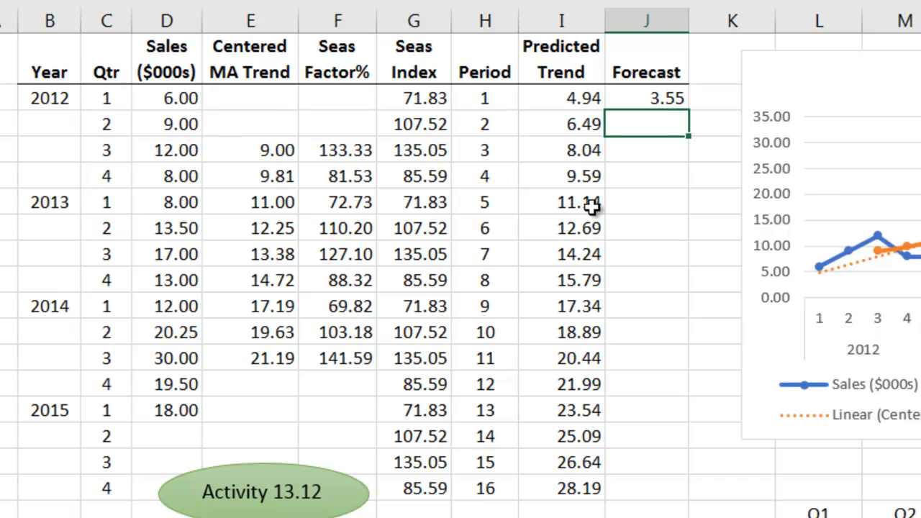
{"action": "left_click", "coordinate": [654, 101]}
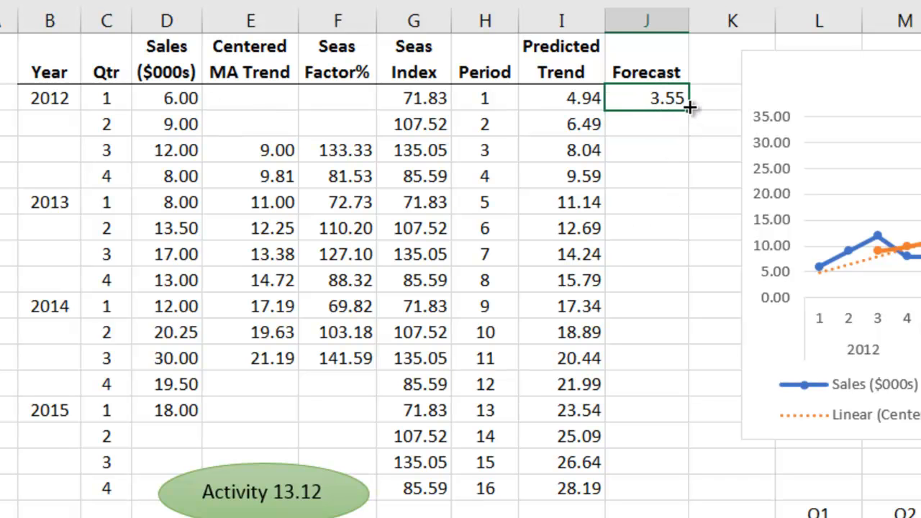
{"action": "left_click_drag", "start_coordinate": [688, 108], "coordinate": [687, 500]}
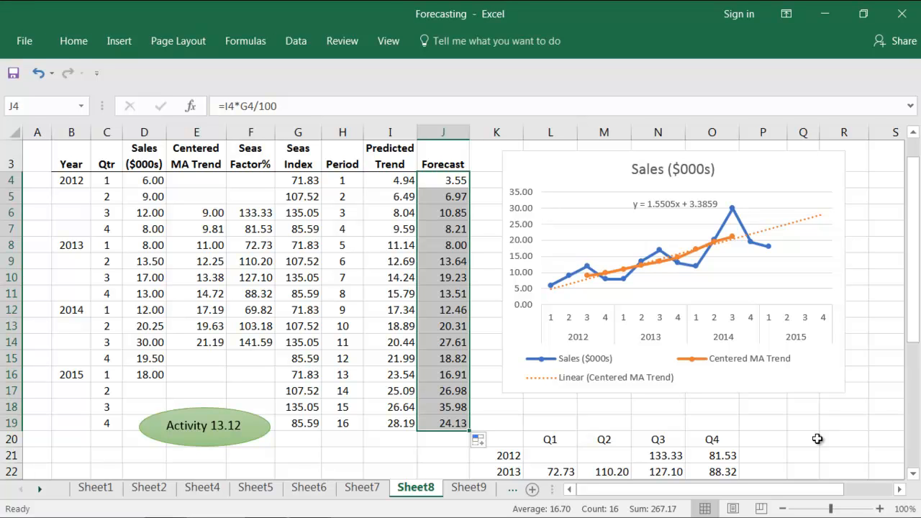
Step: Start a new data series named Forecast in the Sheet8 sales chart's data source
{"action": "left_click", "coordinate": [469, 487]}
{"action": "key", "text": "ctrl+Page_Up"}
{"action": "right_click", "coordinate": [759, 272]}
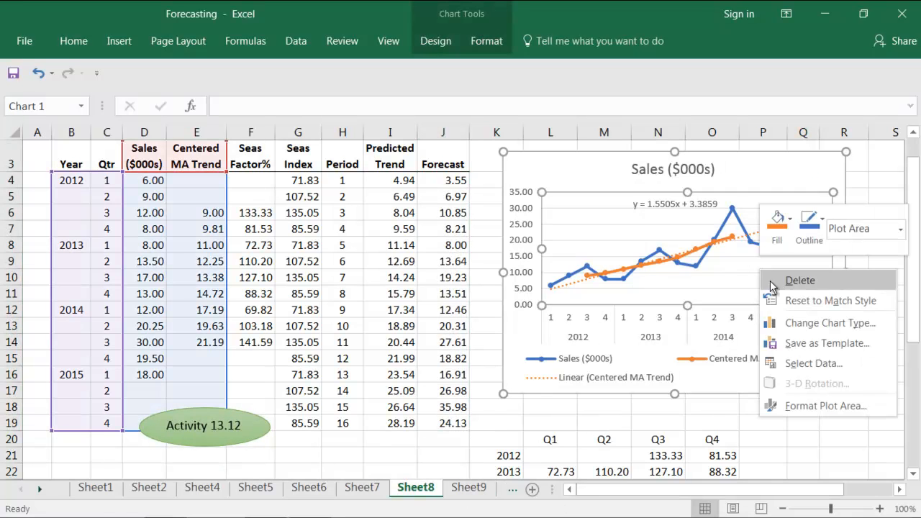
{"action": "left_click", "coordinate": [814, 364]}
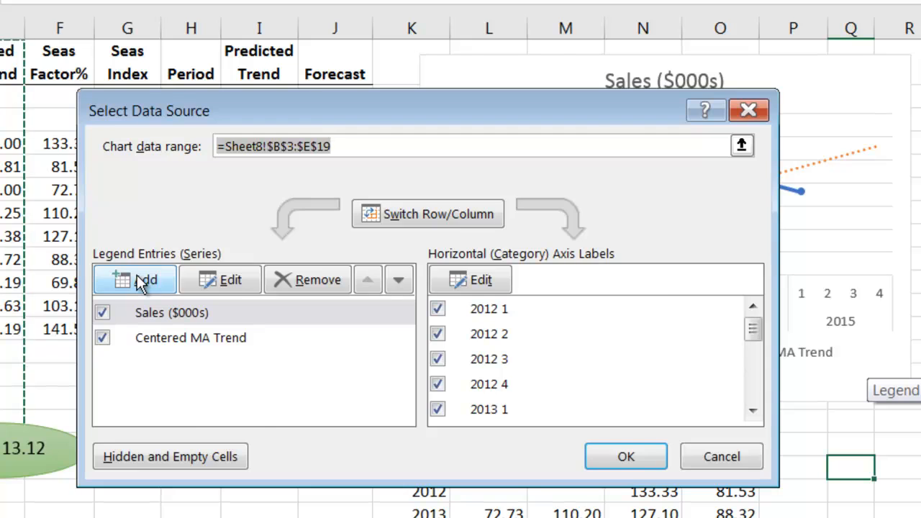
{"action": "left_click", "coordinate": [306, 309]}
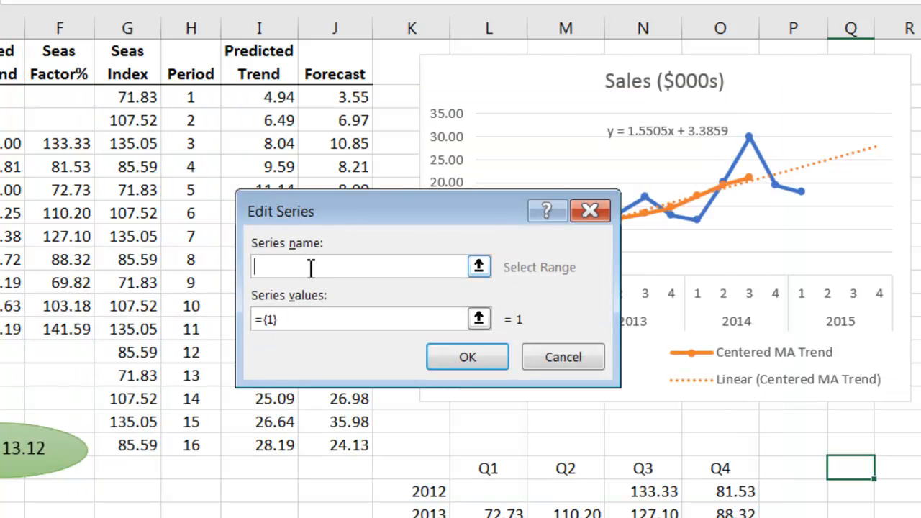
{"action": "type", "text": "Forecast"}
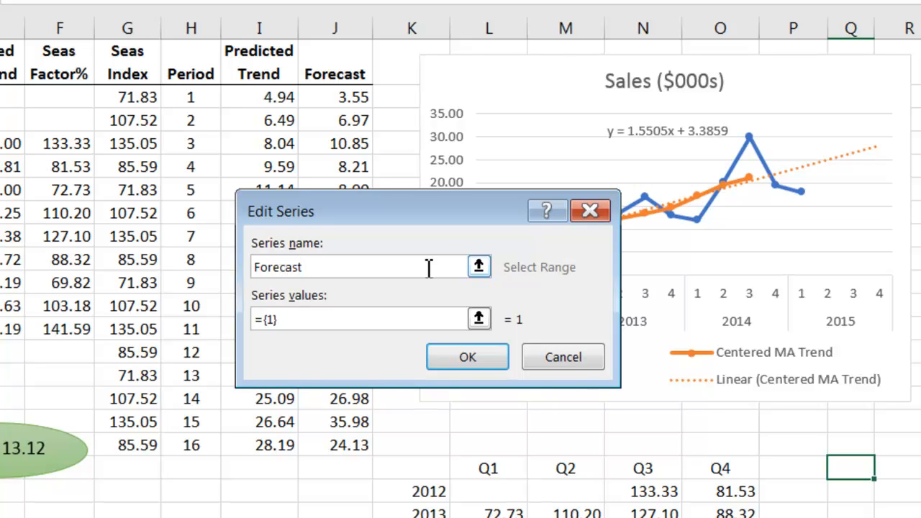
Step: Set the Forecast series values to Sheet8 cells J4:J19 and apply the updated data source to the chart
{"action": "left_click", "coordinate": [480, 319]}
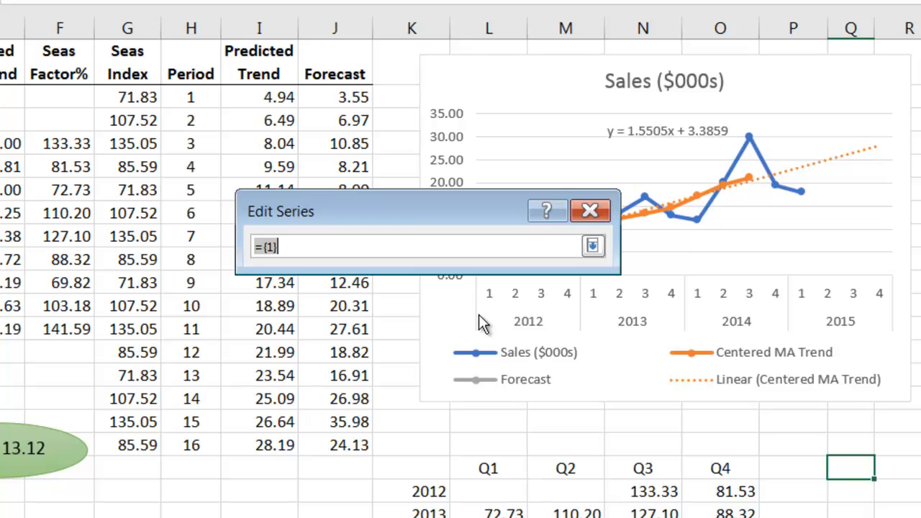
{"action": "left_click", "coordinate": [334, 97]}
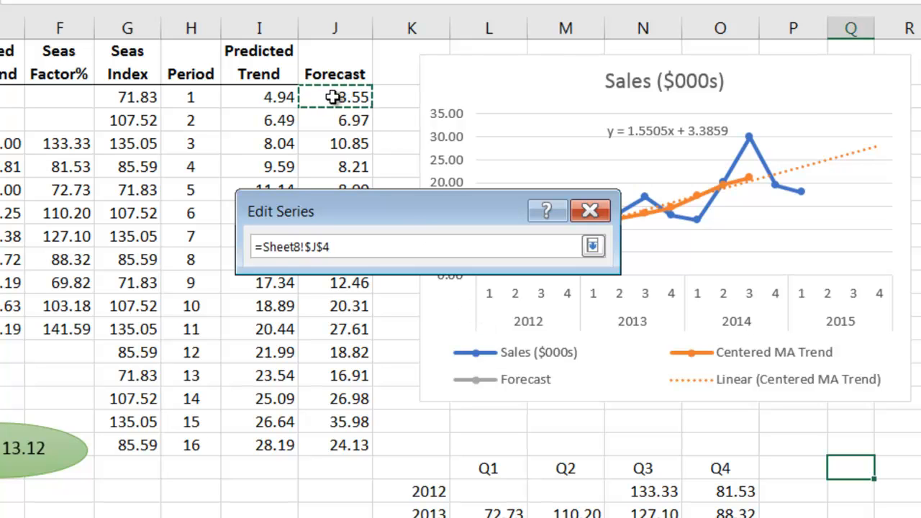
{"action": "left_click_drag", "start_coordinate": [335, 98], "coordinate": [337, 445]}
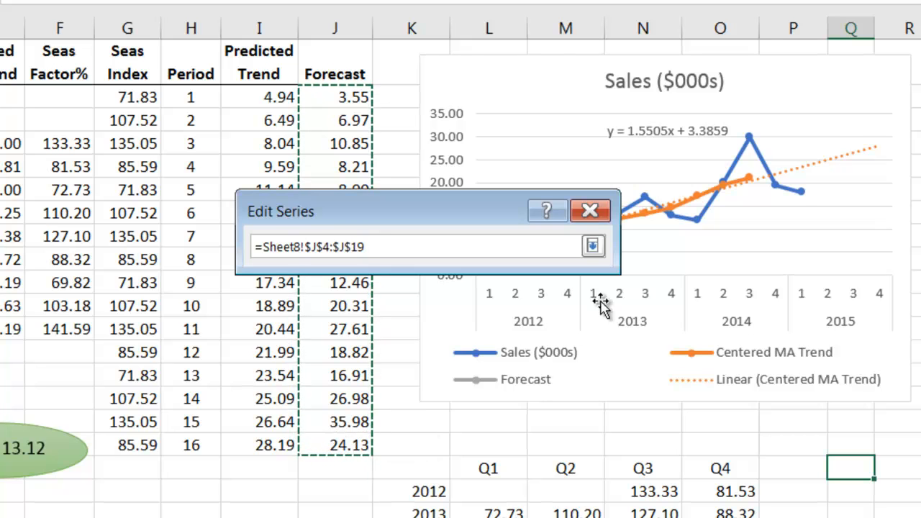
{"action": "left_click", "coordinate": [592, 246]}
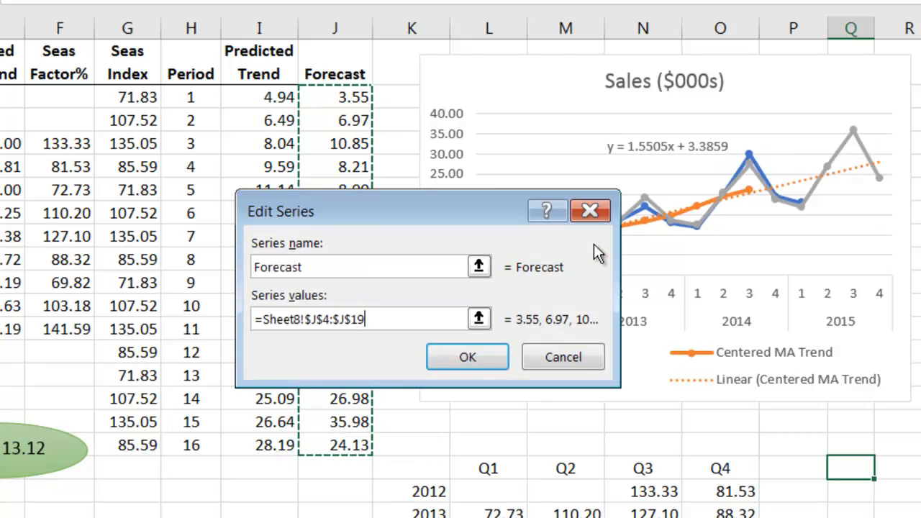
{"action": "left_click", "coordinate": [469, 357]}
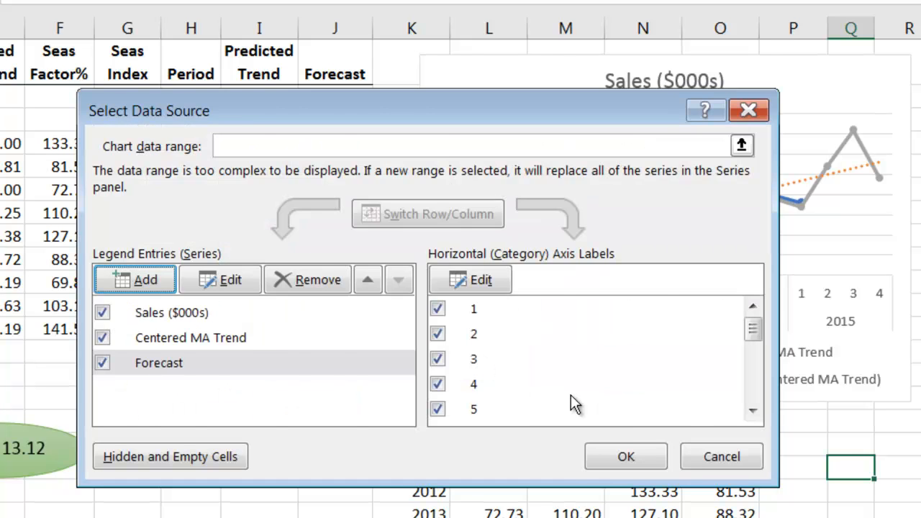
{"action": "left_click", "coordinate": [608, 456]}
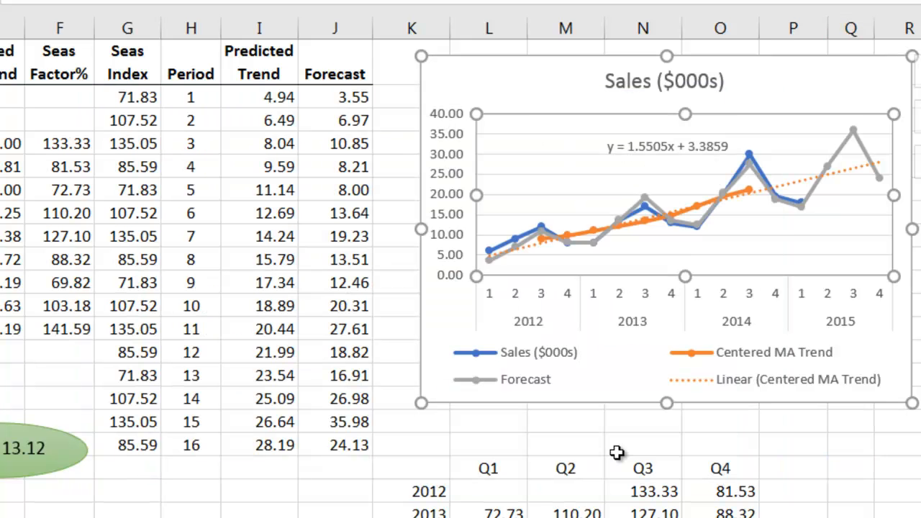
Step: Deselect the chart and select the Forecast values for 2015 quarters 2 to 4, cells J17:J19
{"action": "left_click", "coordinate": [906, 444]}
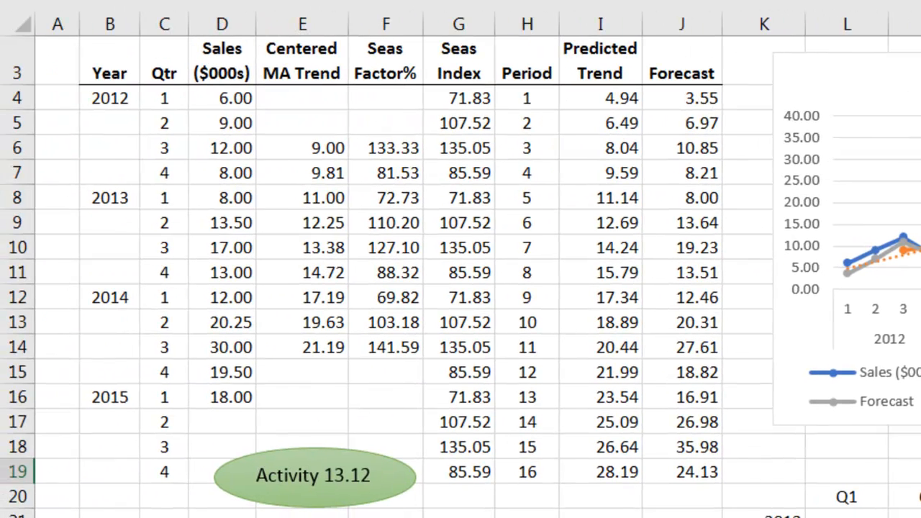
{"action": "left_click_drag", "start_coordinate": [675, 423], "coordinate": [691, 471]}
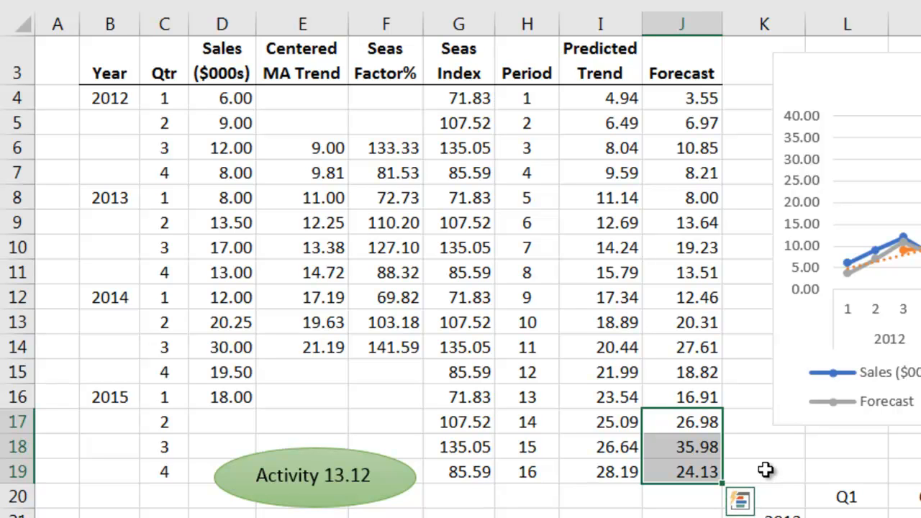